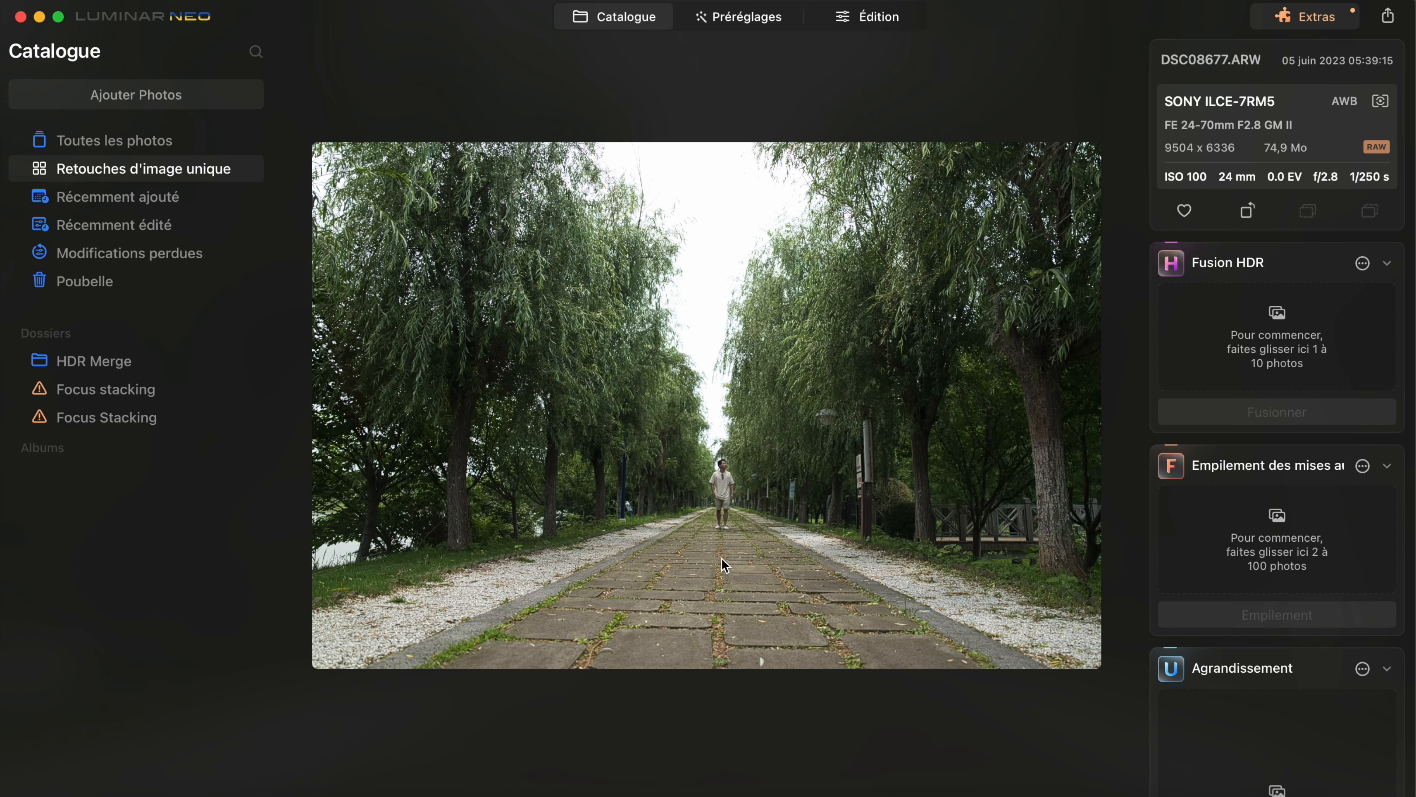
# Apply a preset from one of the preset collections to the photo of the tree-lined path
pyautogui.click(761, 23)
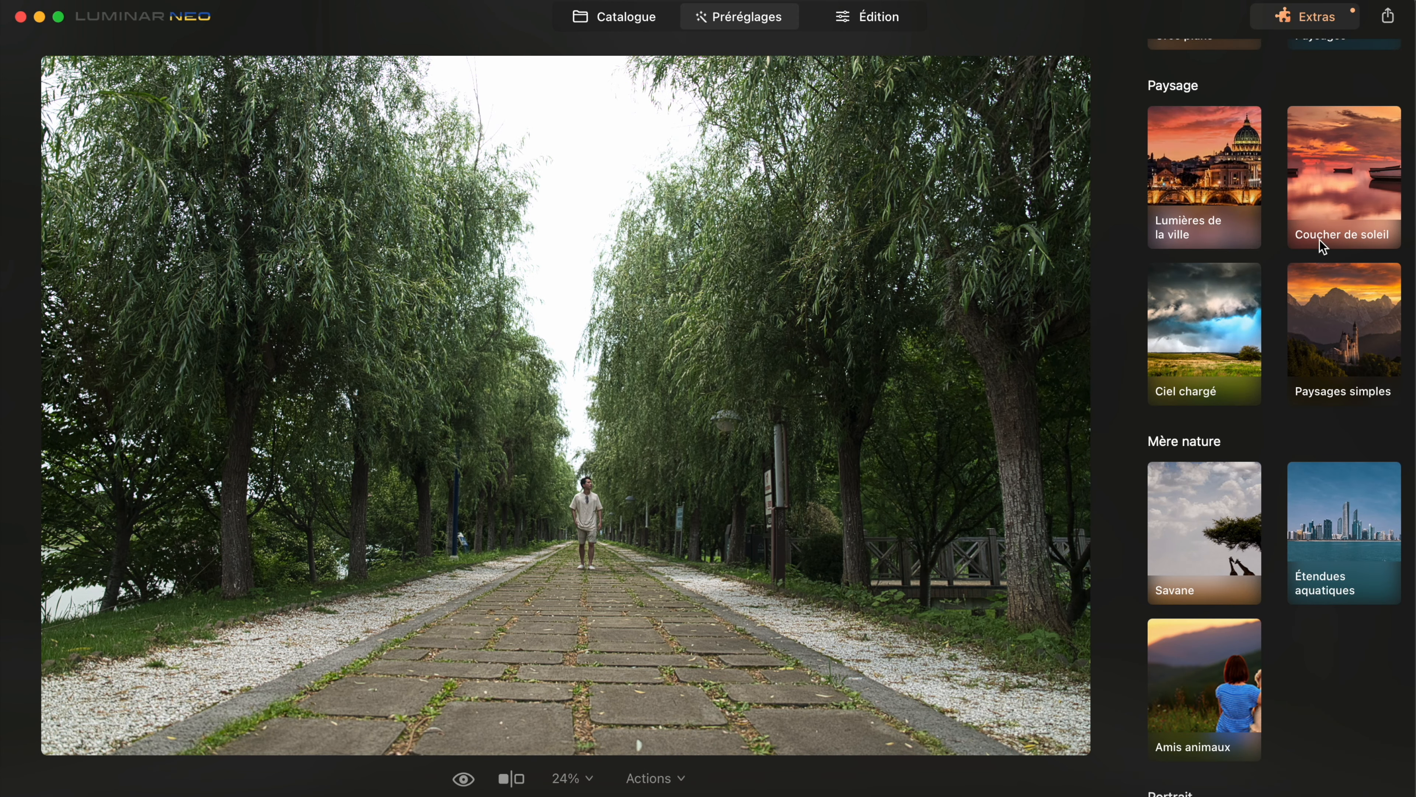
pyautogui.scroll(6, 1226, 279)
pyautogui.scroll(-10, 1198, 289)
pyautogui.click(1196, 285)
pyautogui.click(1205, 273)
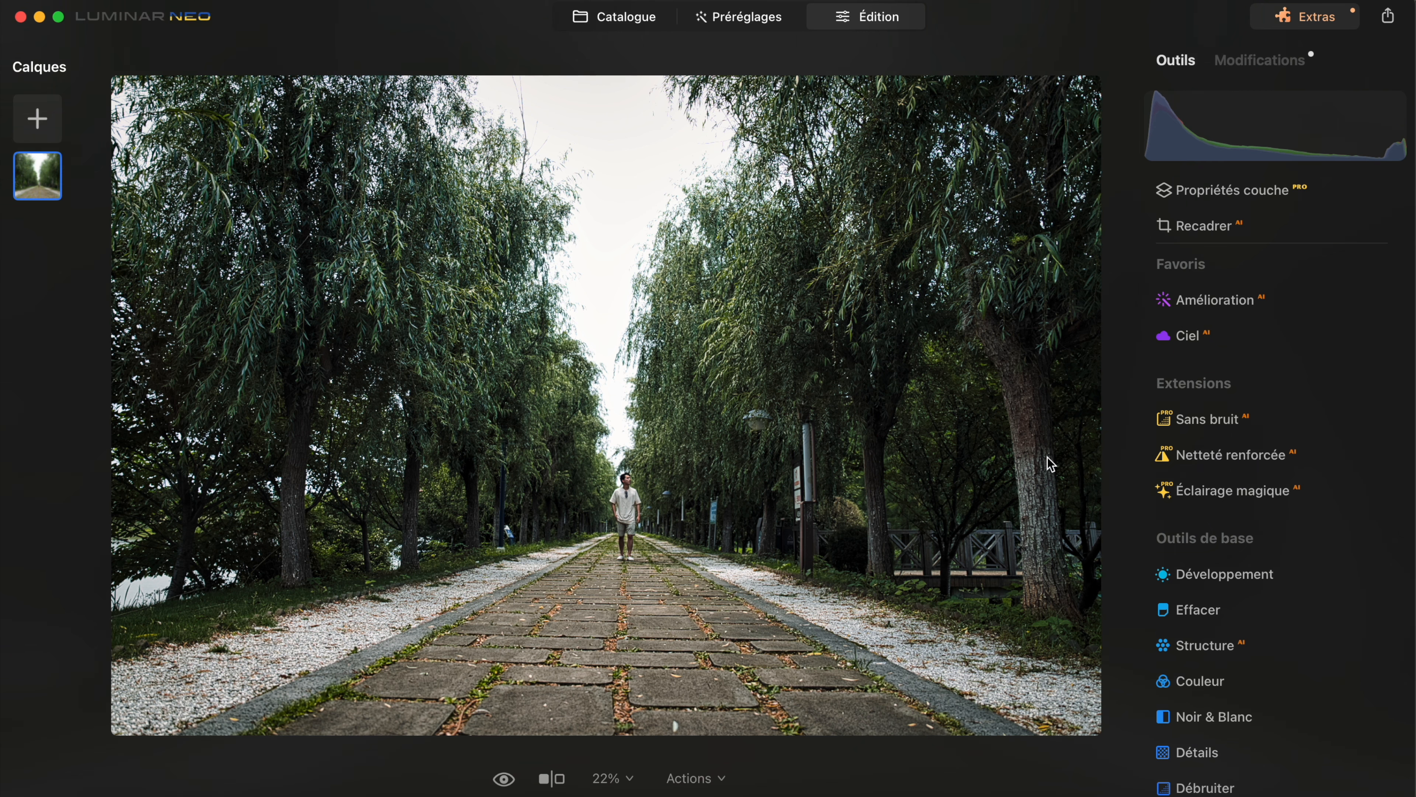
# Add a Vignetage effect to the path photo with its Quantité set to -54
pyautogui.scroll(-5, 1290, 548)
pyautogui.click(1276, 571)
pyautogui.moveTo(1276, 687); pyautogui.dragTo(1225, 690)
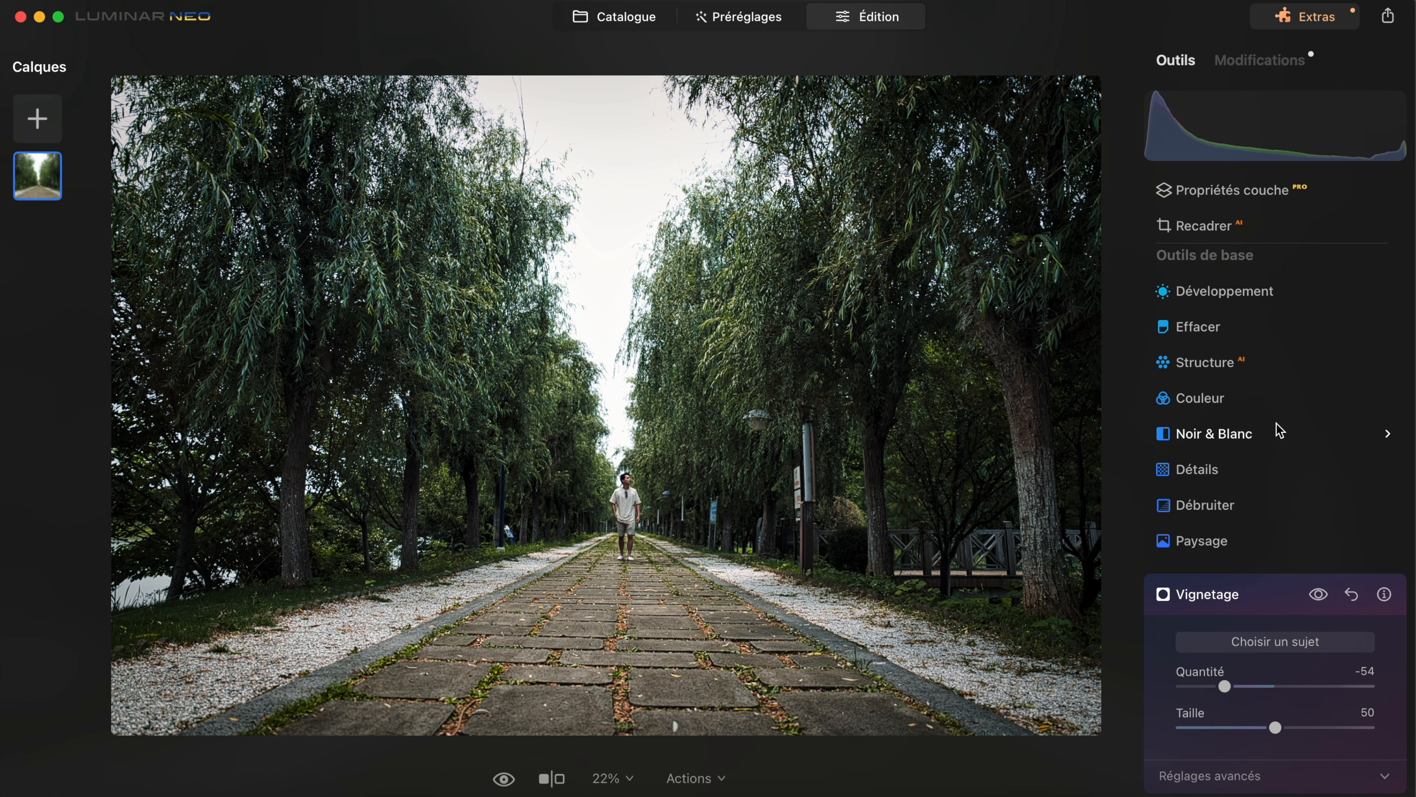
# Create a linear gradient mask for Développement that covers the paved foreground and fades out near the man's feet
pyautogui.scroll(3, 1273, 421)
pyautogui.click(1226, 385)
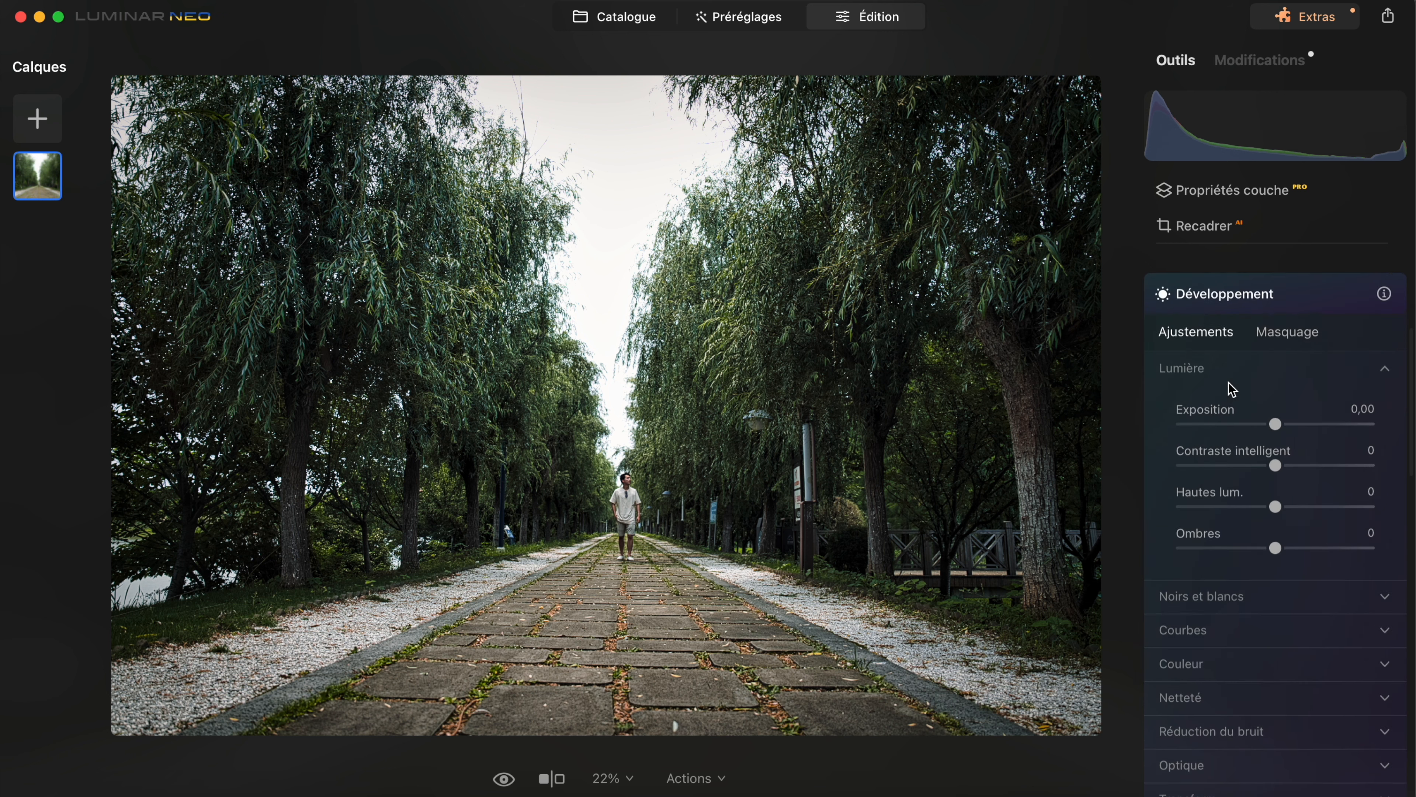
pyautogui.click(1293, 328)
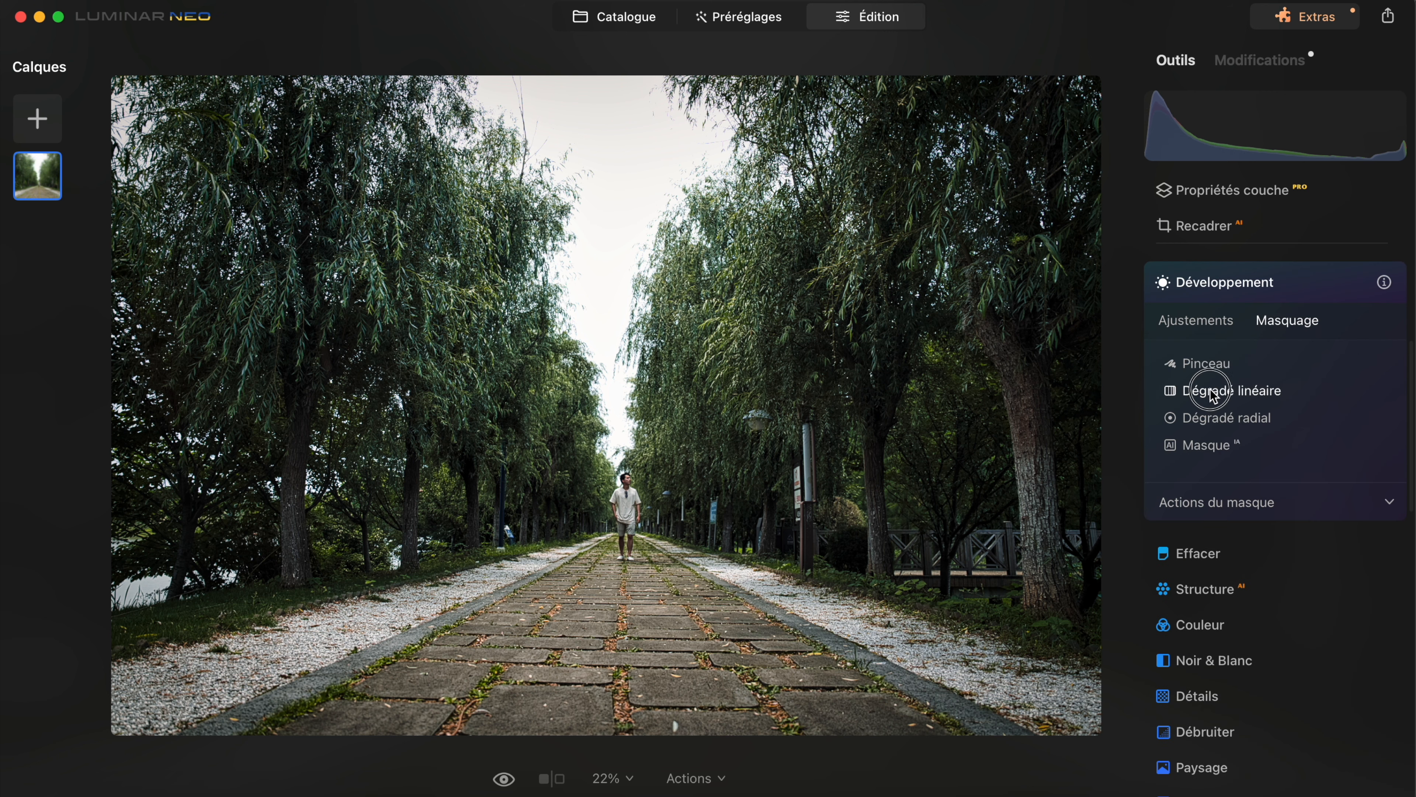
pyautogui.click(1199, 386)
pyautogui.moveTo(768, 572); pyautogui.dragTo(769, 712)
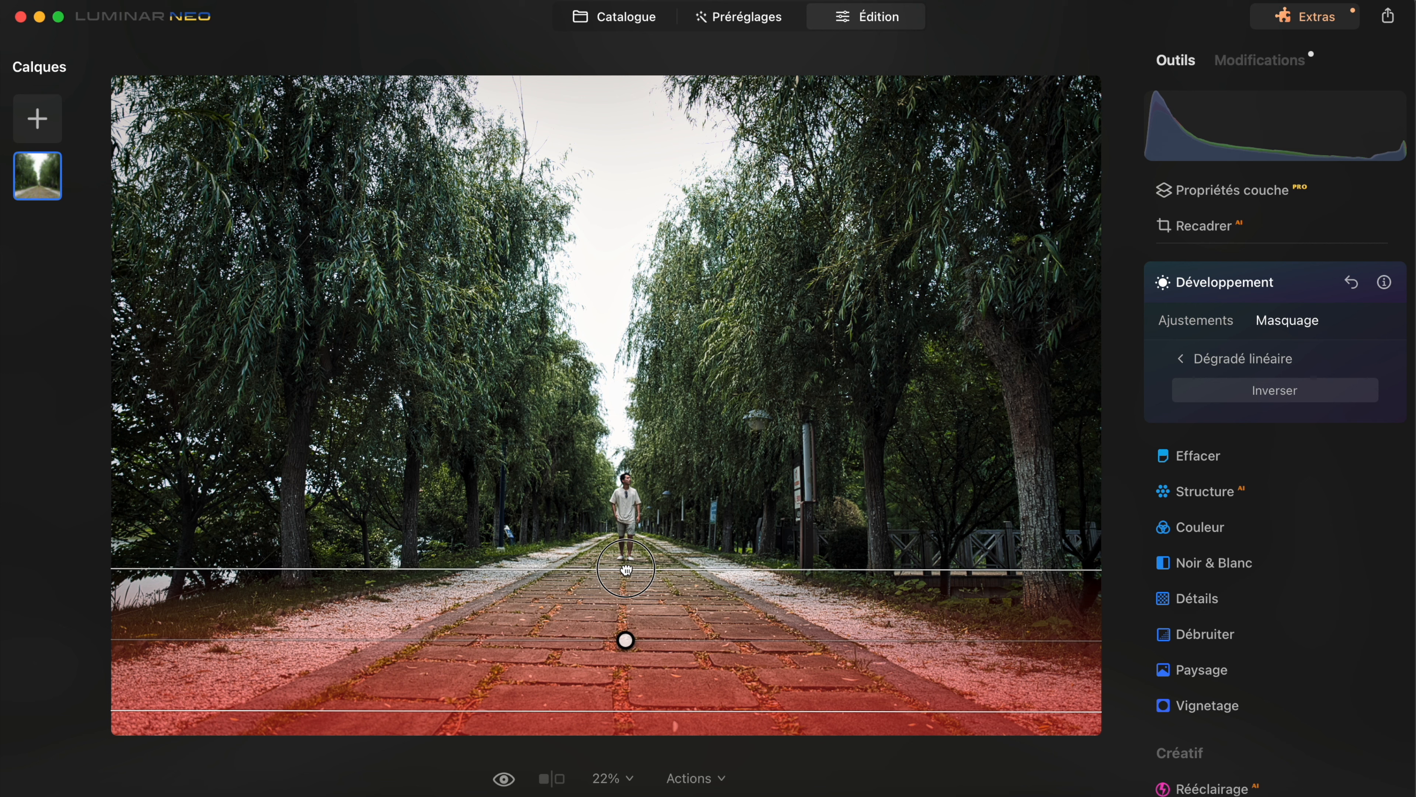
# Darken the masked foreground by setting its Exposition to -1,75
pyautogui.click(1199, 326)
pyautogui.moveTo(1276, 413); pyautogui.dragTo(1249, 428)
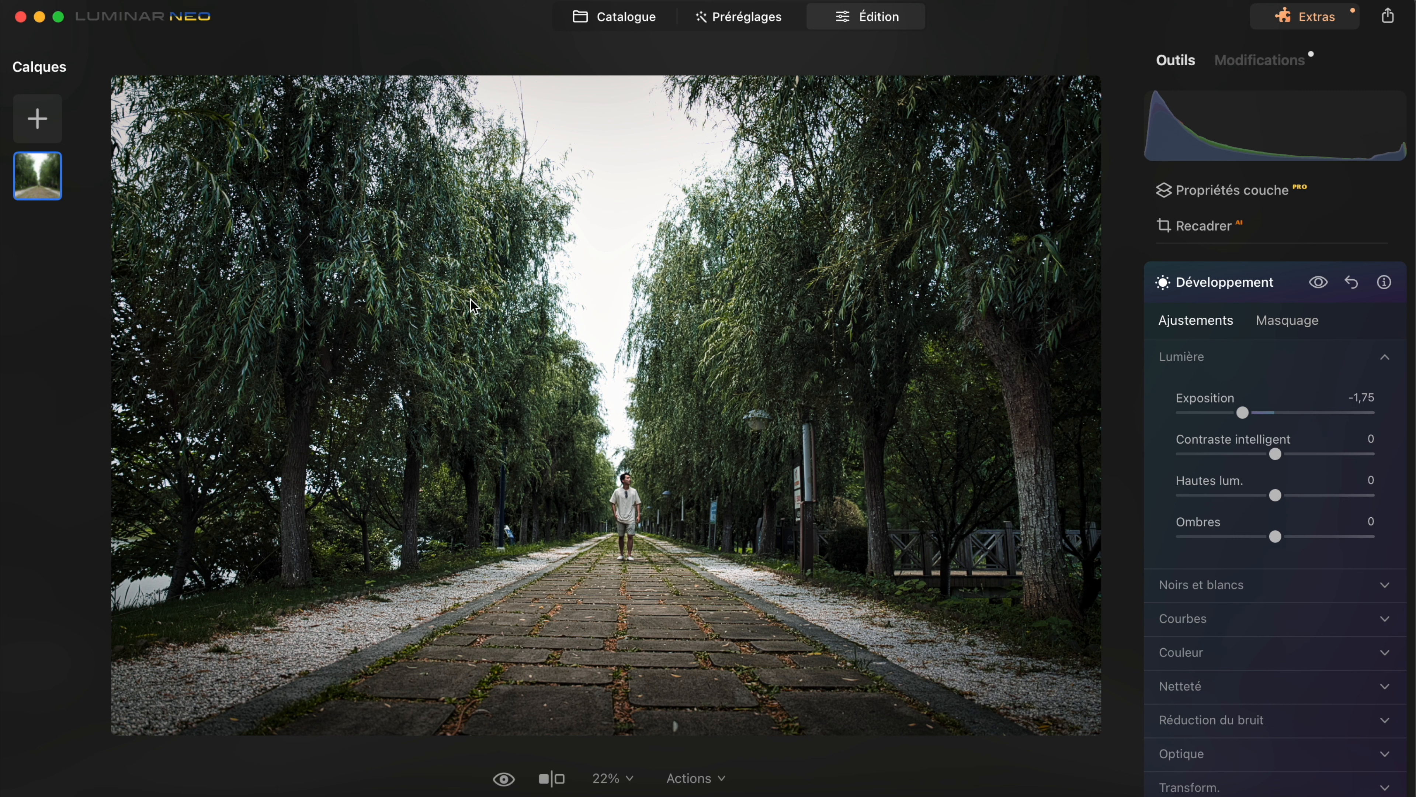
pyautogui.click(1230, 285)
# Add fog to the path scene using Atmosphère in Brouillard mode with Quantité 52
pyautogui.scroll(-4, 1265, 480)
pyautogui.click(1238, 392)
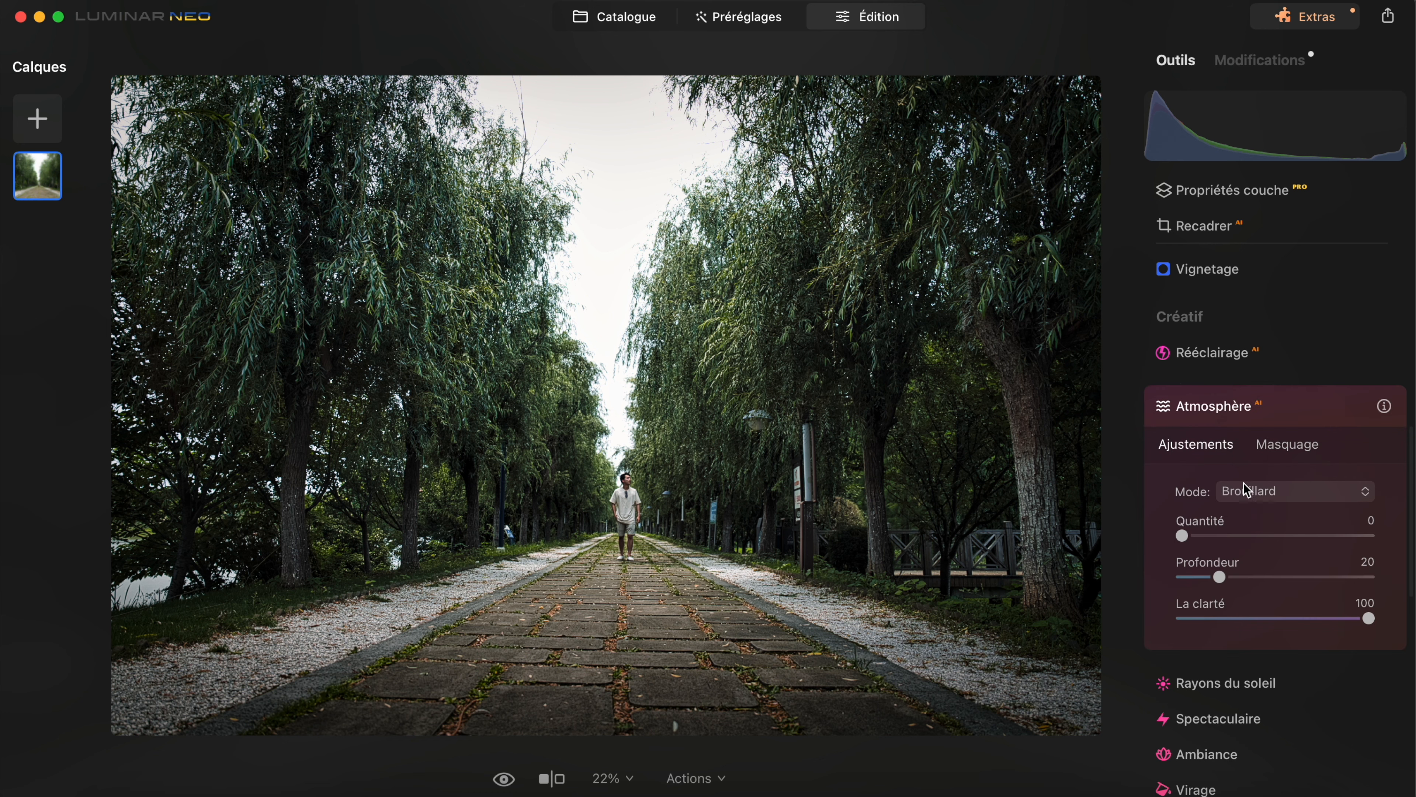
pyautogui.click(1182, 536)
pyautogui.moveTo(1183, 538); pyautogui.dragTo(1281, 546)
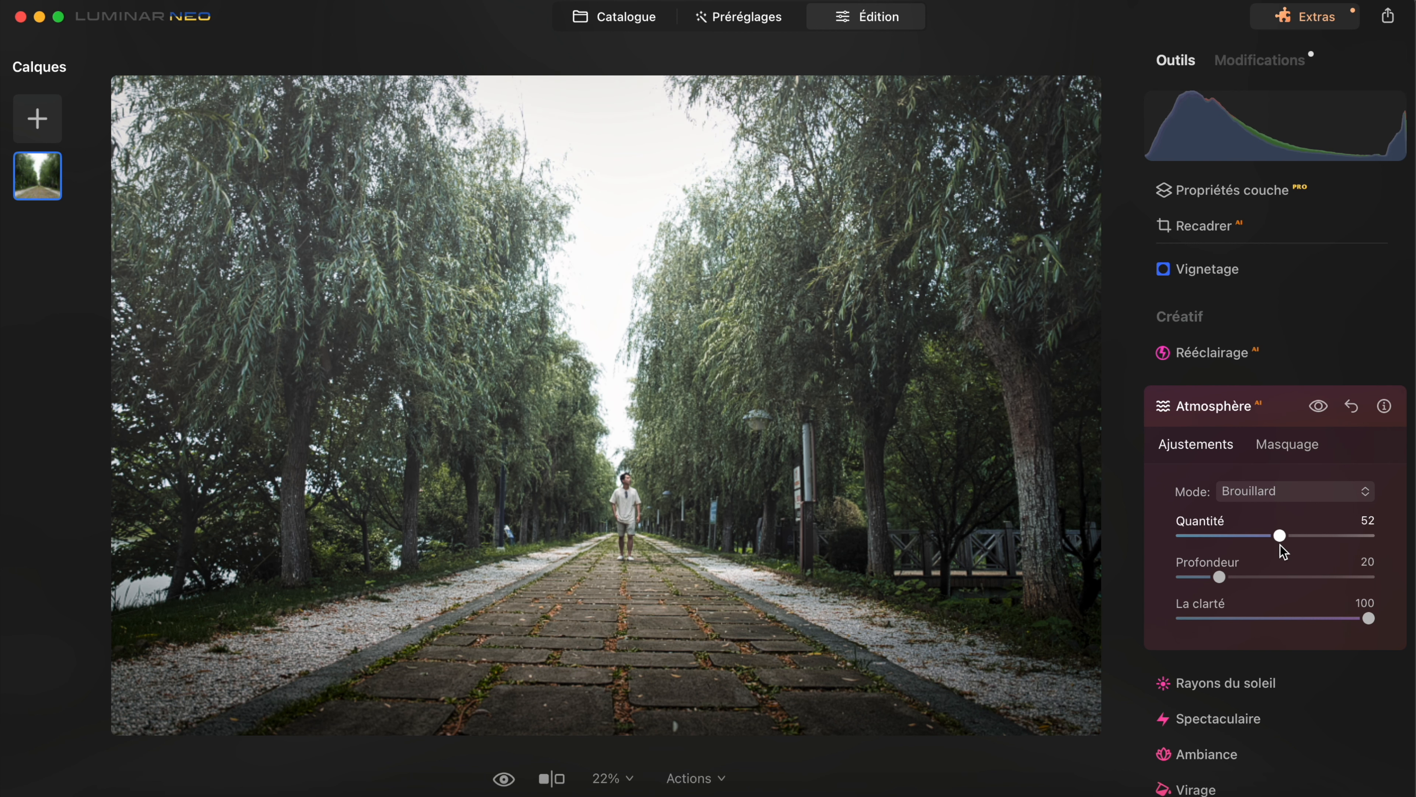
pyautogui.click(1221, 406)
# Add a Mystique effect to the path photo with its Quantité set to 17
pyautogui.scroll(-2, 1232, 488)
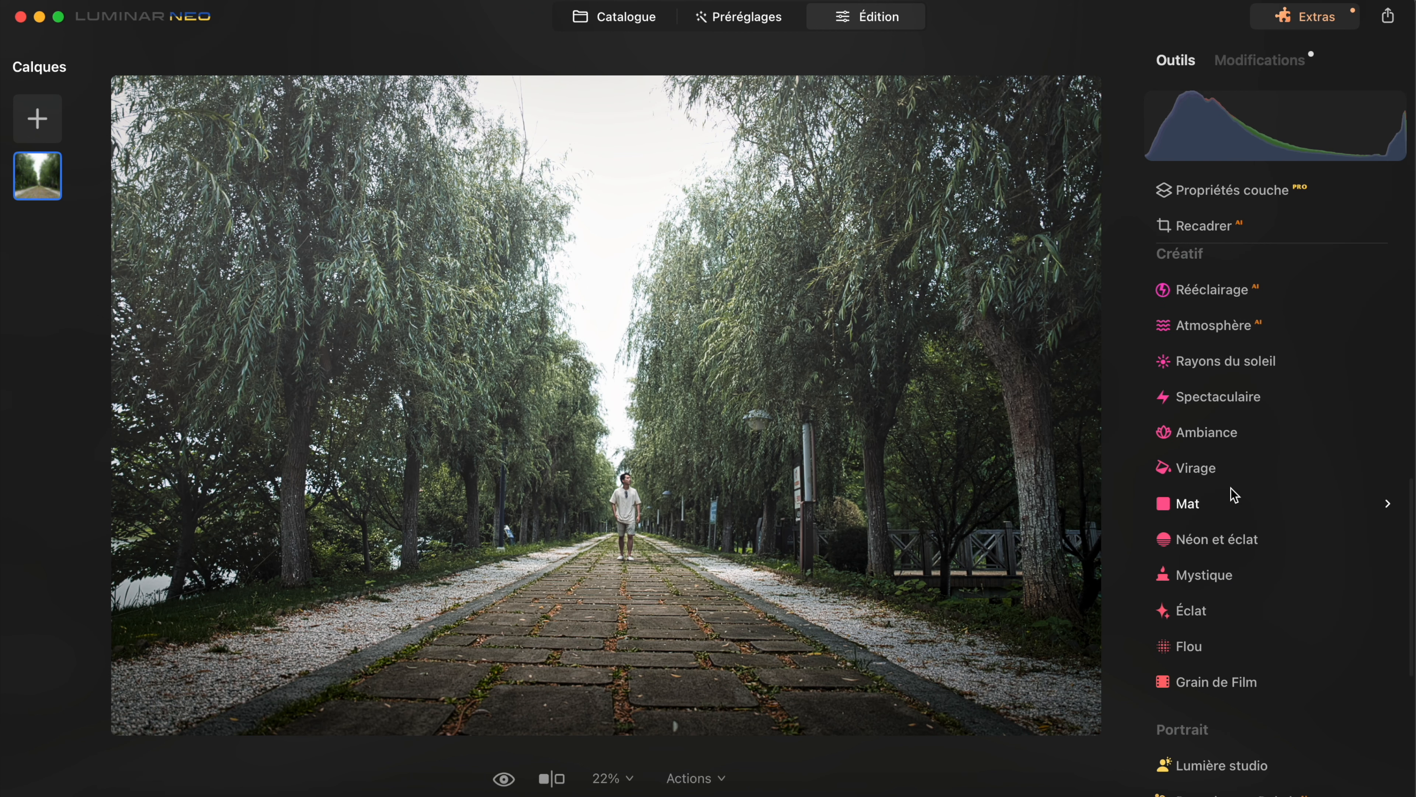
pyautogui.click(1211, 567)
pyautogui.moveTo(1183, 657); pyautogui.dragTo(1216, 660)
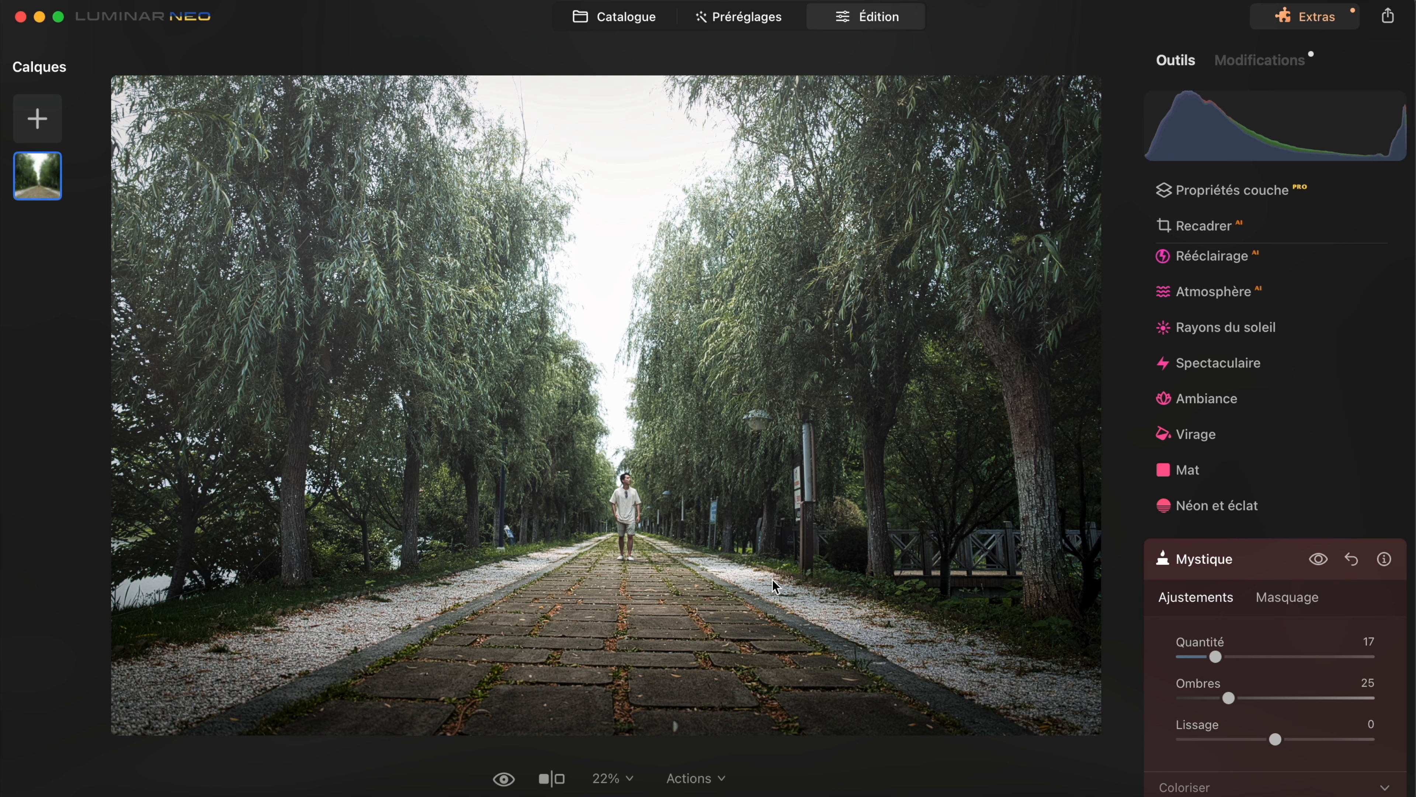
# Compare the path photo before and after editing, sweeping the split divider across the image
pyautogui.click(505, 778)
pyautogui.click(552, 781)
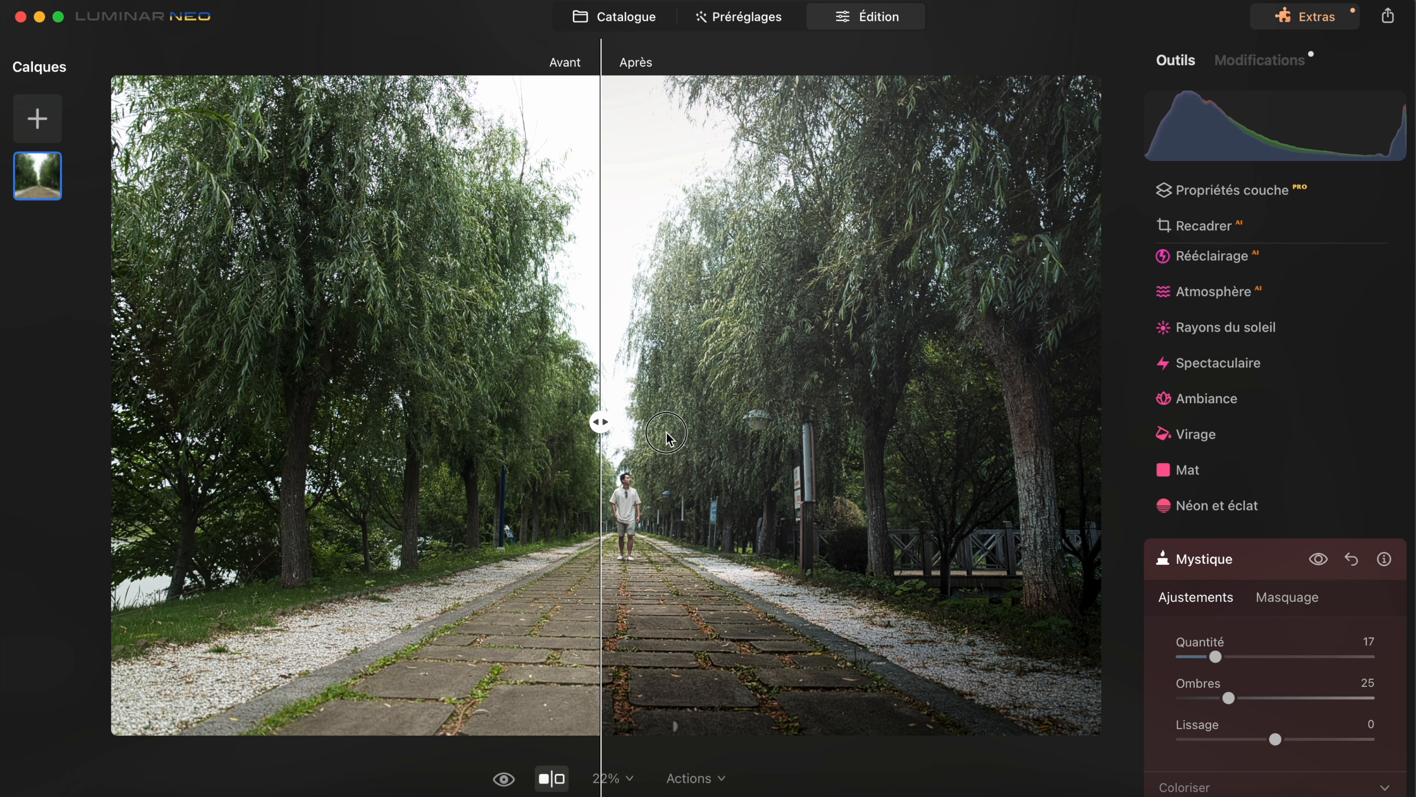
pyautogui.moveTo(600, 421); pyautogui.dragTo(159, 536)
pyautogui.moveTo(159, 419); pyautogui.dragTo(596, 430)
pyautogui.press('\\')
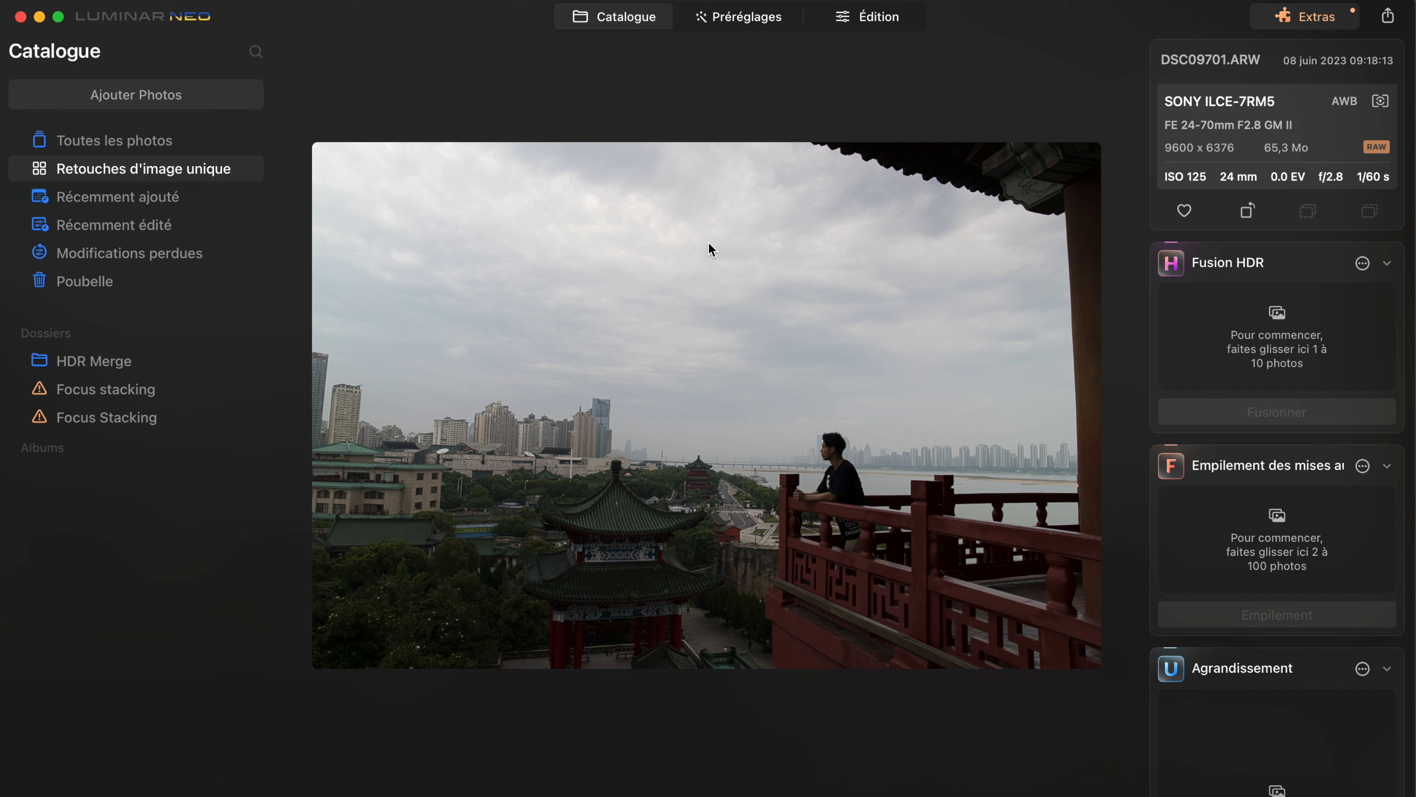
# Try the Fraîcheur du crépuscule and Soleil chaleureux presets of the Savane collection on the balcony photo
pyautogui.click(779, 25)
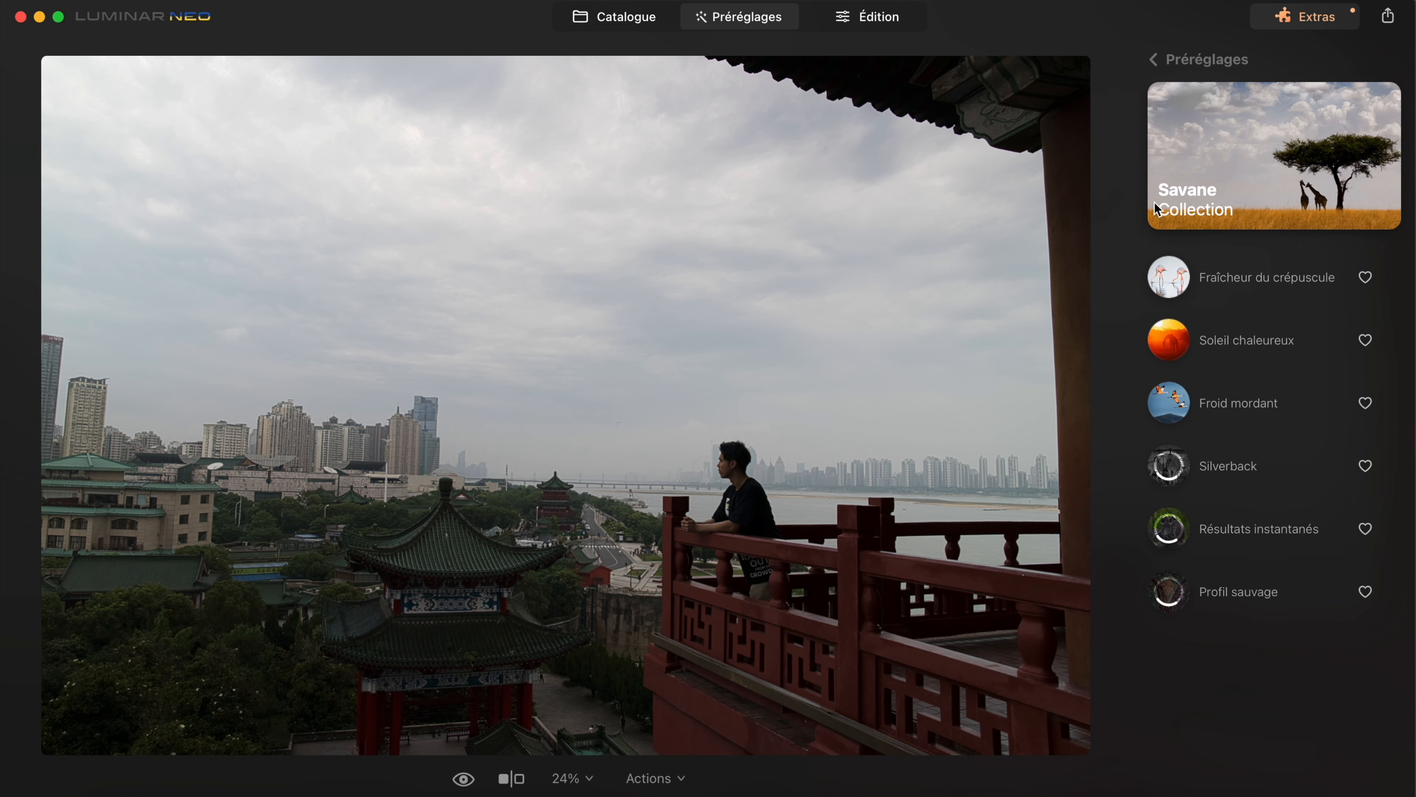
pyautogui.click(1225, 271)
pyautogui.click(1242, 338)
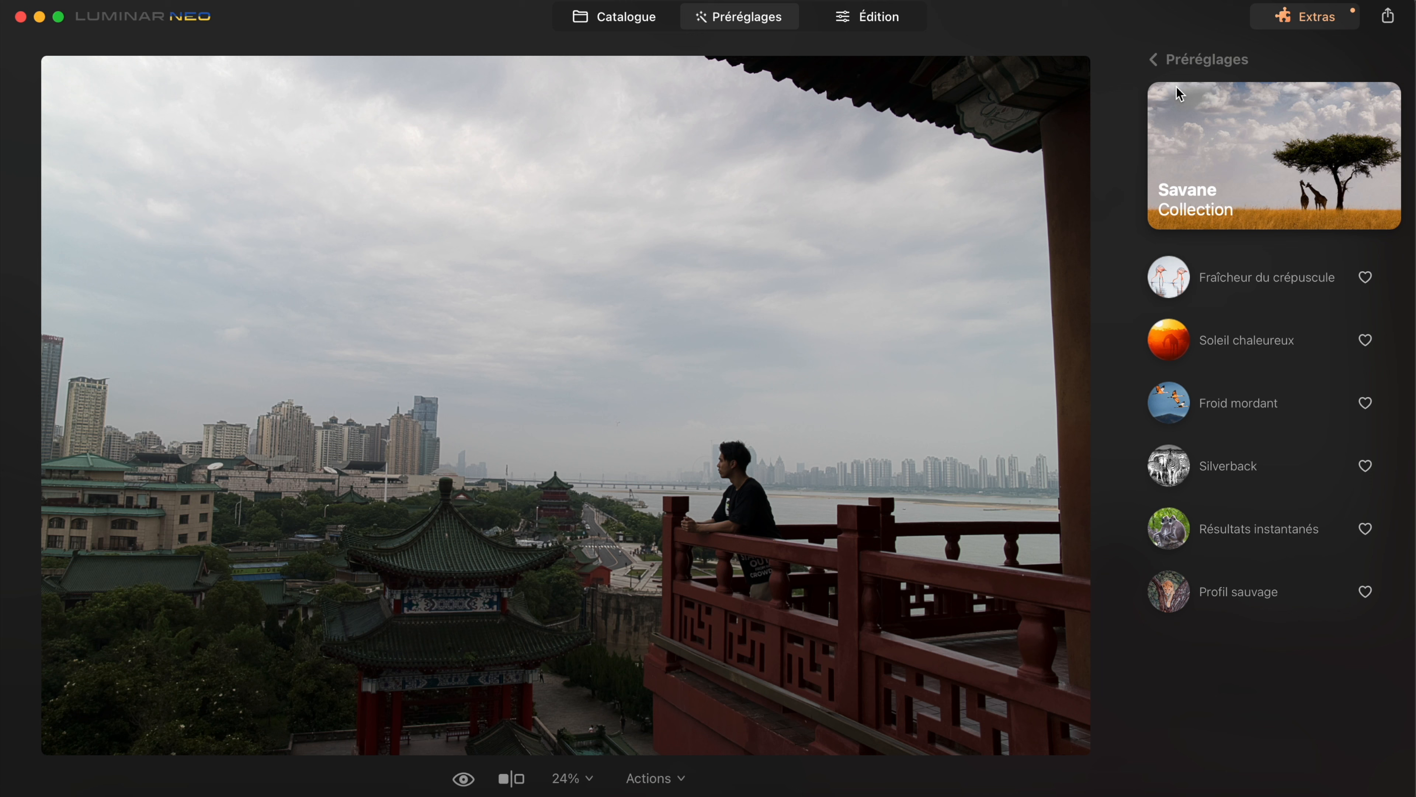
pyautogui.click(1193, 60)
# Apply the Coucher de soleil preset from the Paysages simples collection to the balcony photo
pyautogui.scroll(5, 1210, 385)
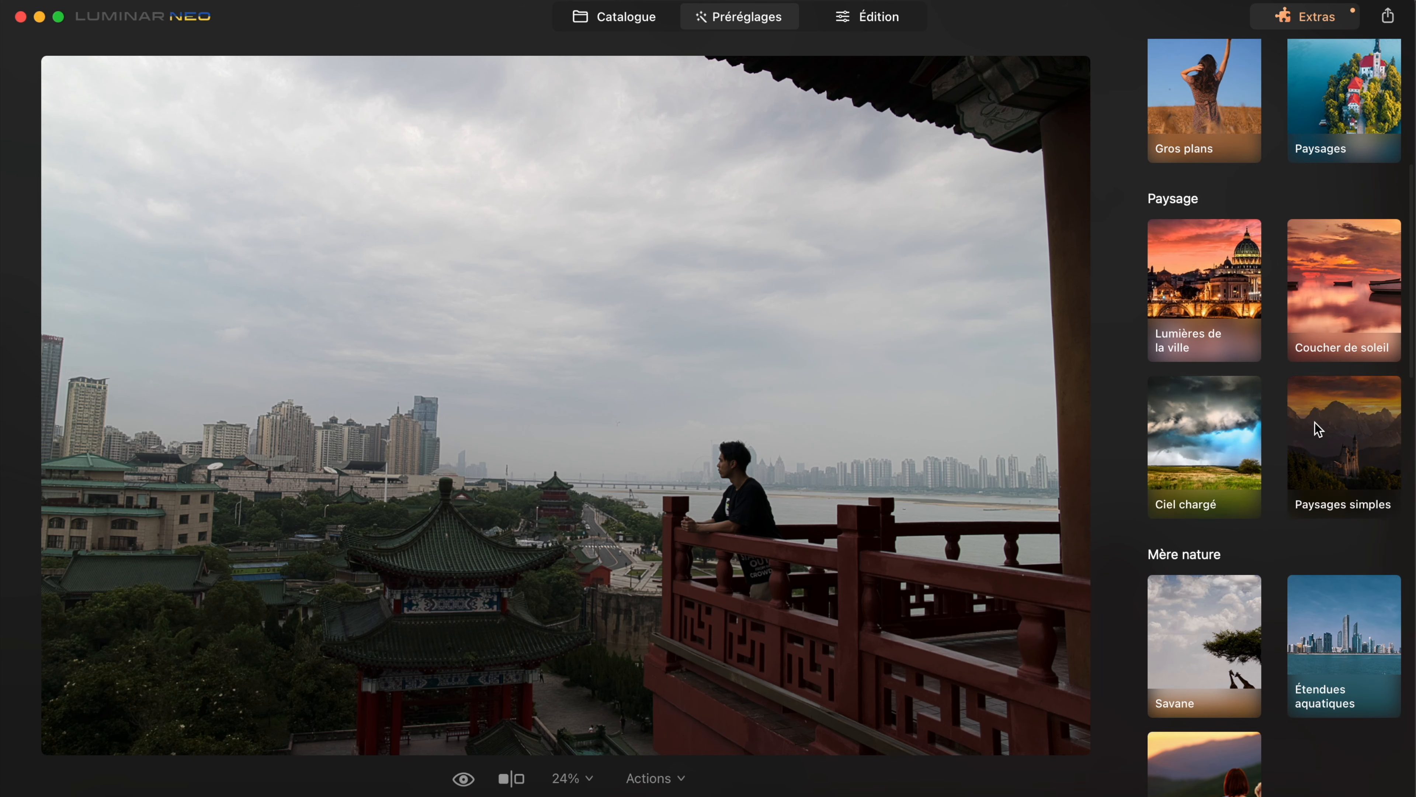
pyautogui.click(1318, 430)
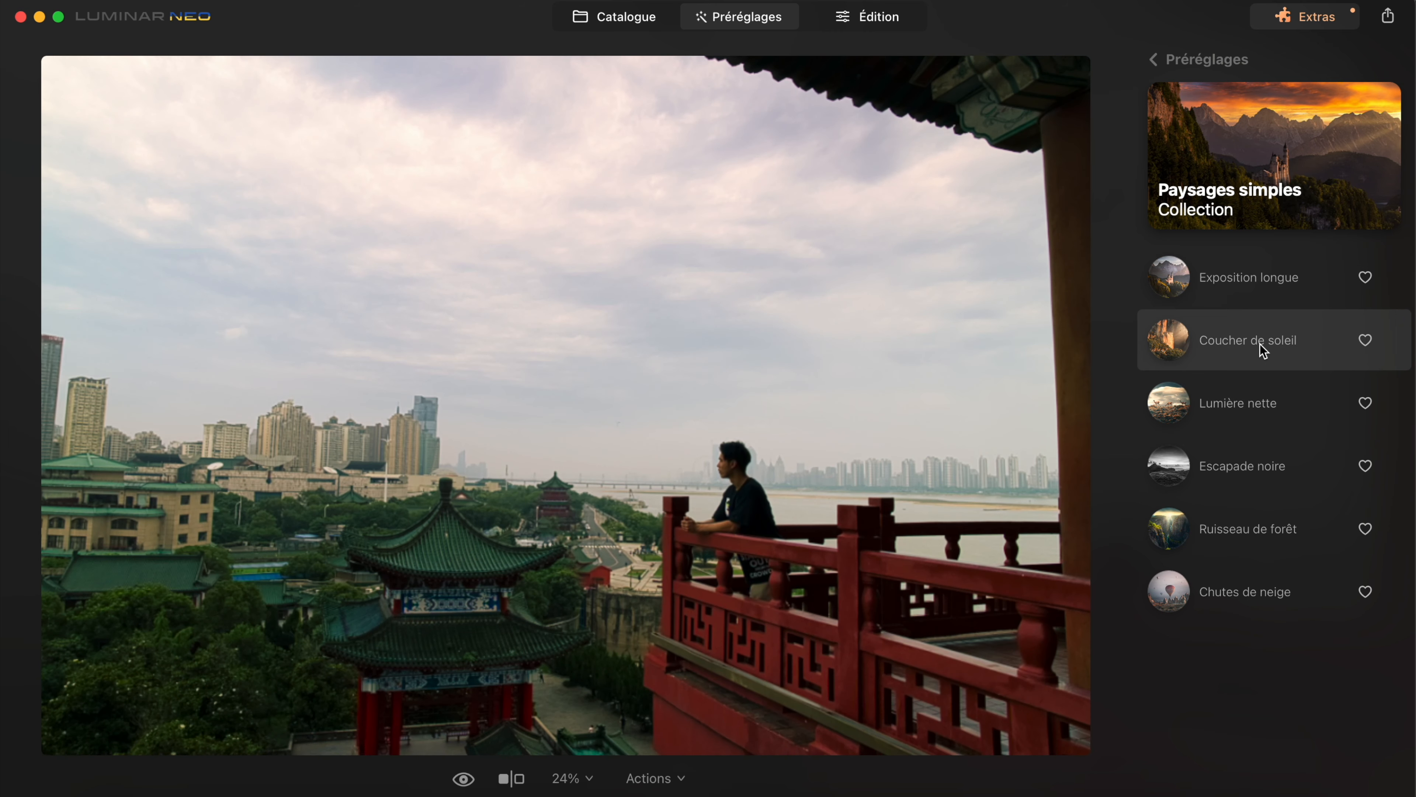
pyautogui.click(1260, 345)
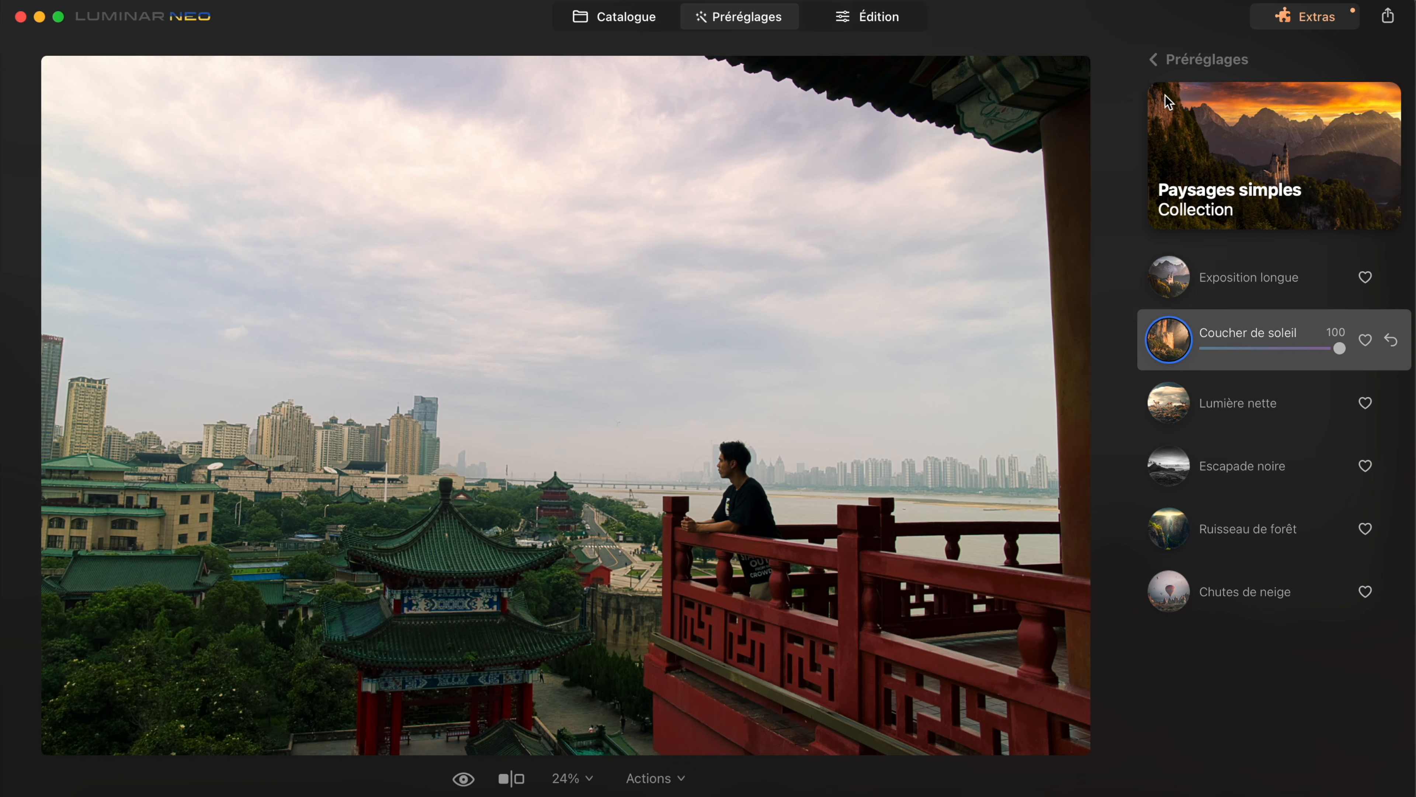
pyautogui.click(1161, 60)
pyautogui.scroll(5, 1249, 284)
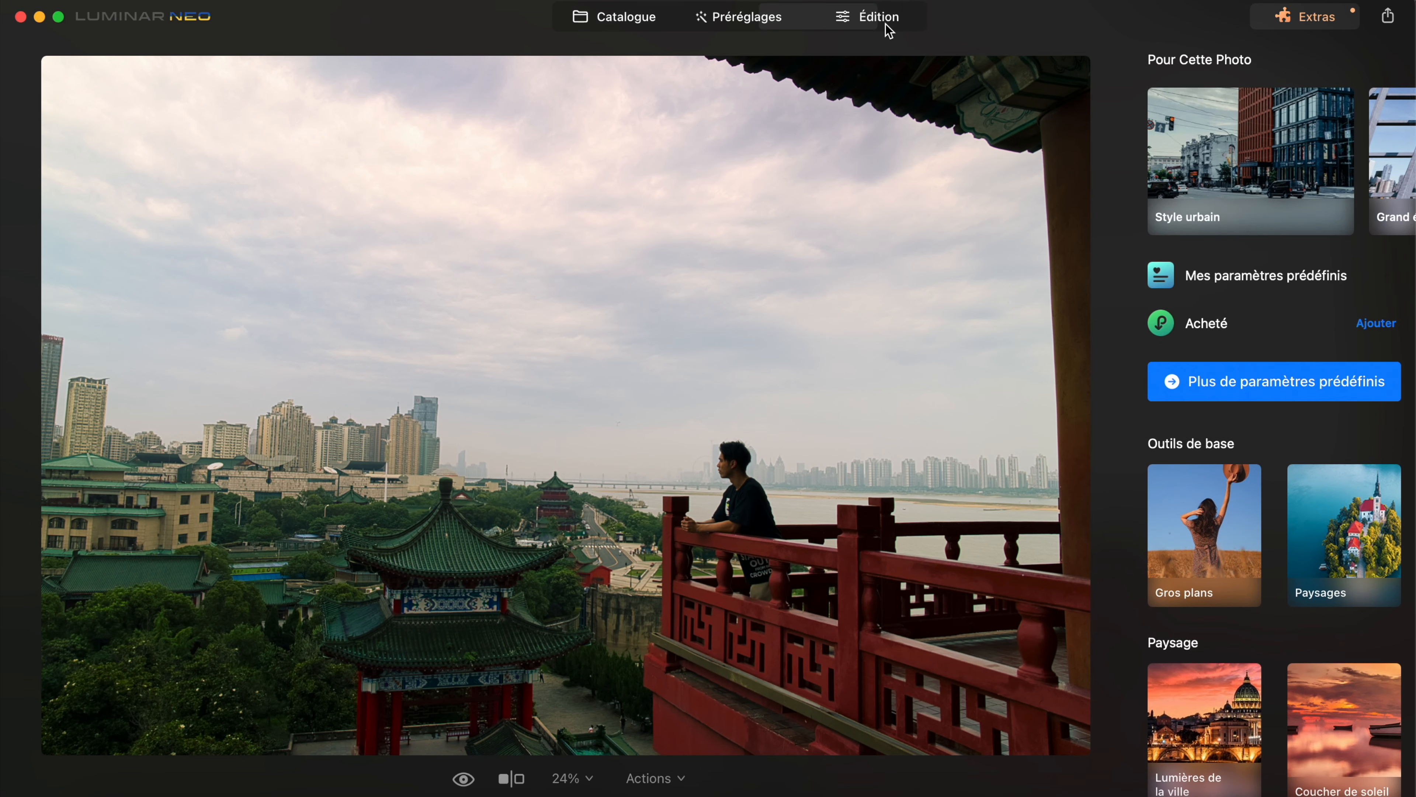
# Replace the balcony photo's cloudy sky with the Sunset 4 sky
pyautogui.click(889, 28)
pyautogui.click(1195, 334)
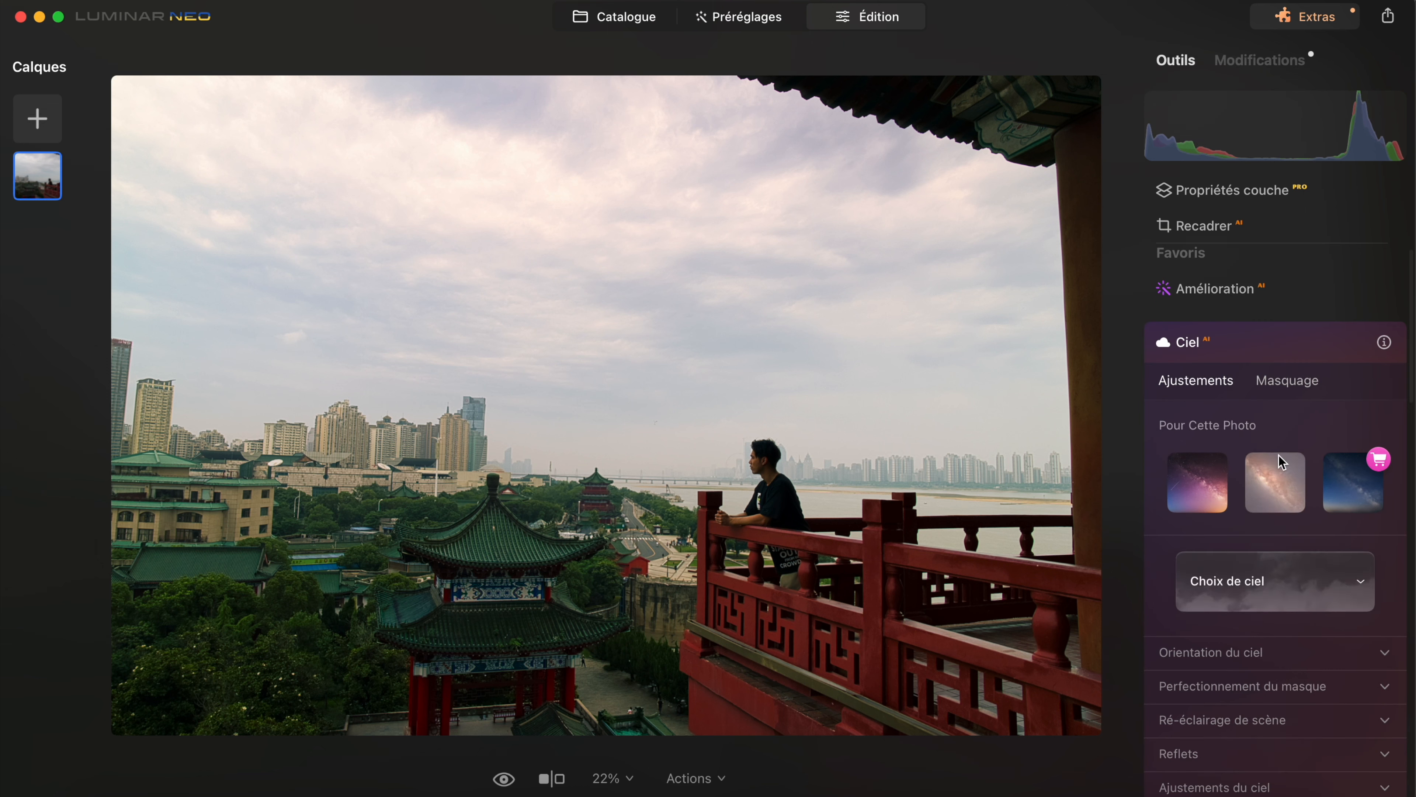
pyautogui.click(1255, 579)
pyautogui.scroll(-5, 1262, 399)
pyautogui.scroll(-3, 1261, 399)
pyautogui.scroll(6, 1274, 424)
pyautogui.scroll(-3, 1277, 430)
pyautogui.click(1275, 367)
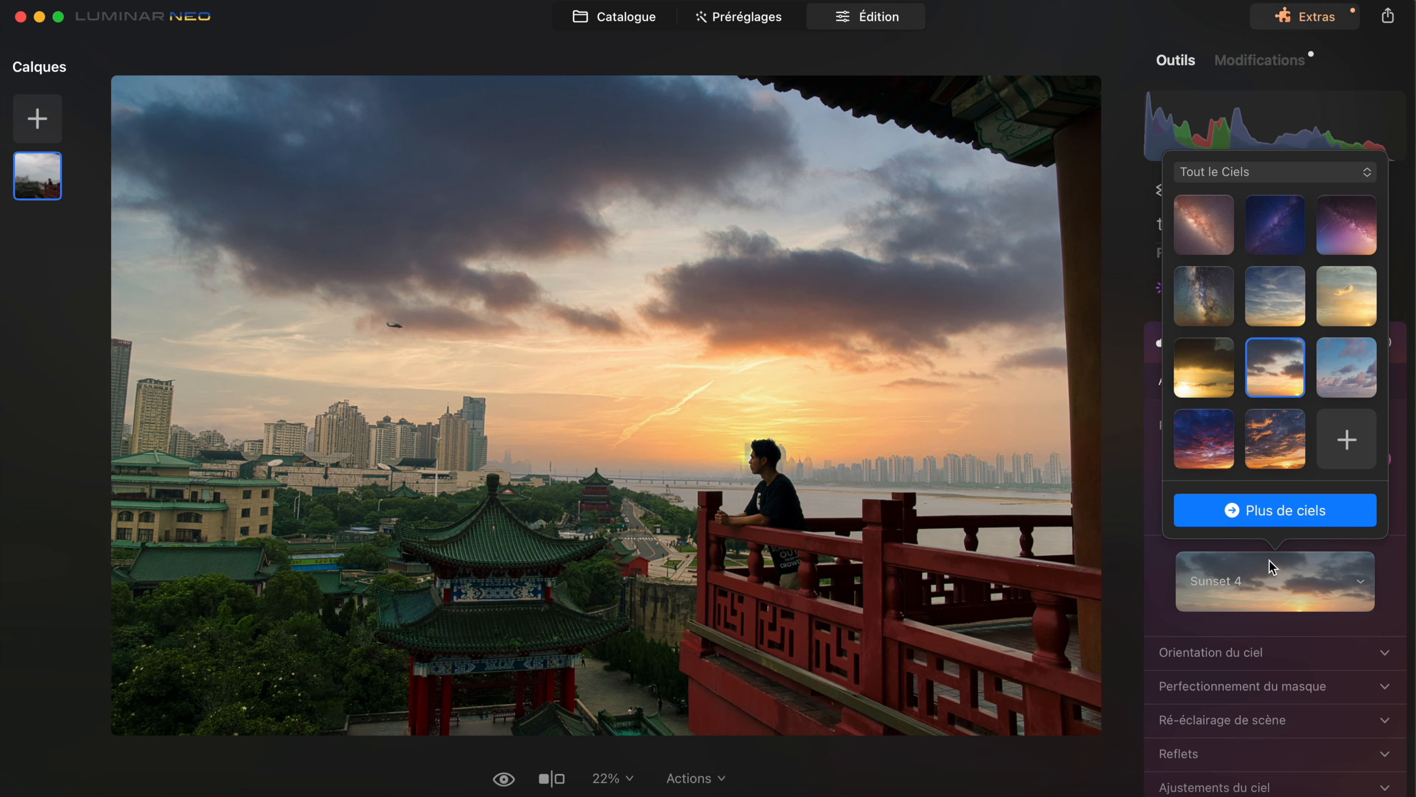
# Adjust the new sky's orientation to Position Horizon -5, Position verticale 2 and Position horizontale -9
pyautogui.scroll(-3, 1270, 560)
pyautogui.click(1296, 524)
pyautogui.moveTo(1272, 573)
pyautogui.mouseDown()
pyautogui.moveTo(1285, 574)
pyautogui.moveTo(1268, 576)
pyautogui.mouseUp()
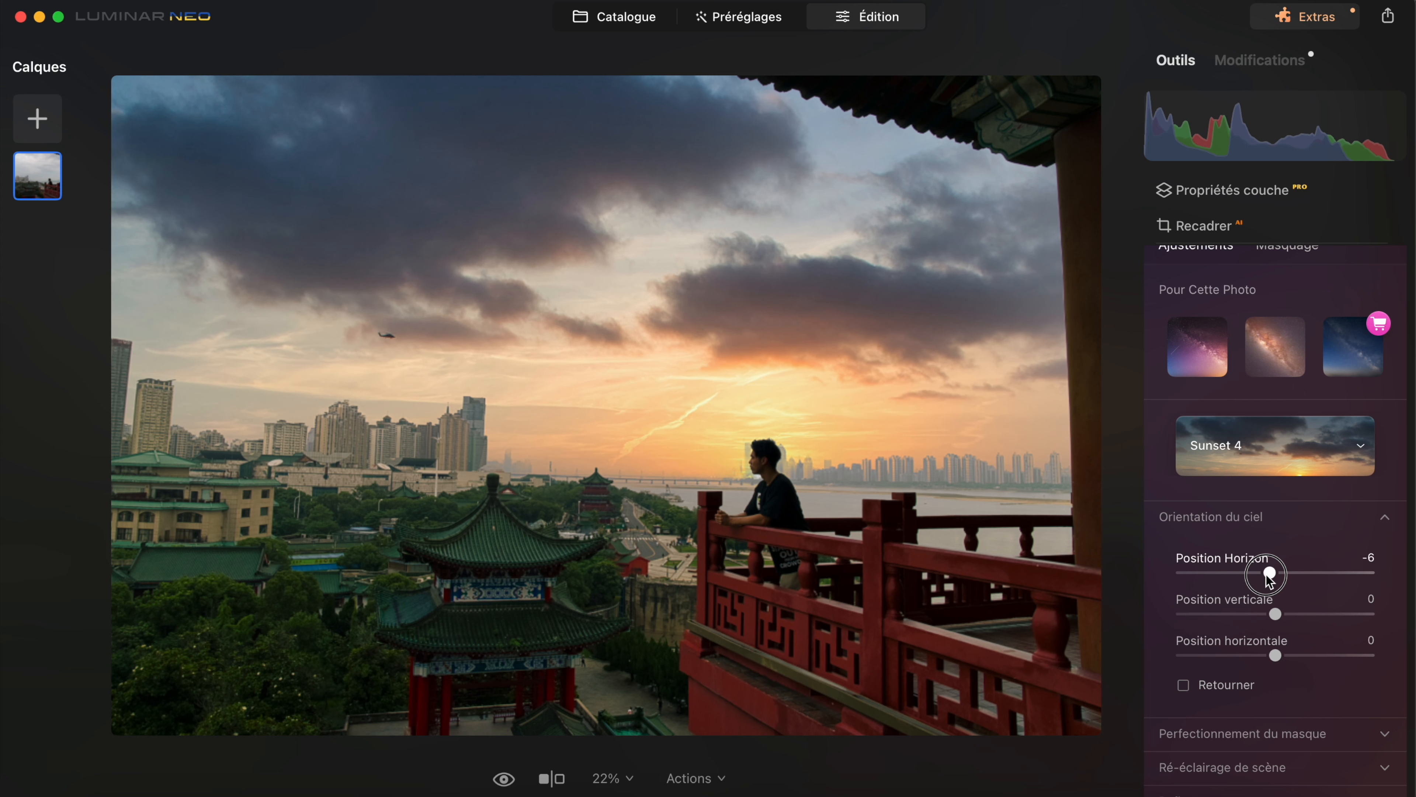
pyautogui.click(1276, 614)
pyautogui.moveTo(1274, 658); pyautogui.dragTo(1266, 658)
# Refine the sky mask around the man by setting its Général value to 72
pyautogui.scroll(-3, 1271, 609)
pyautogui.click(1266, 586)
pyautogui.scroll(-2, 1254, 600)
pyautogui.moveTo(1254, 530)
pyautogui.mouseDown()
pyautogui.moveTo(1273, 530)
pyautogui.moveTo(1220, 533)
pyautogui.moveTo(1232, 531)
pyautogui.mouseUp()
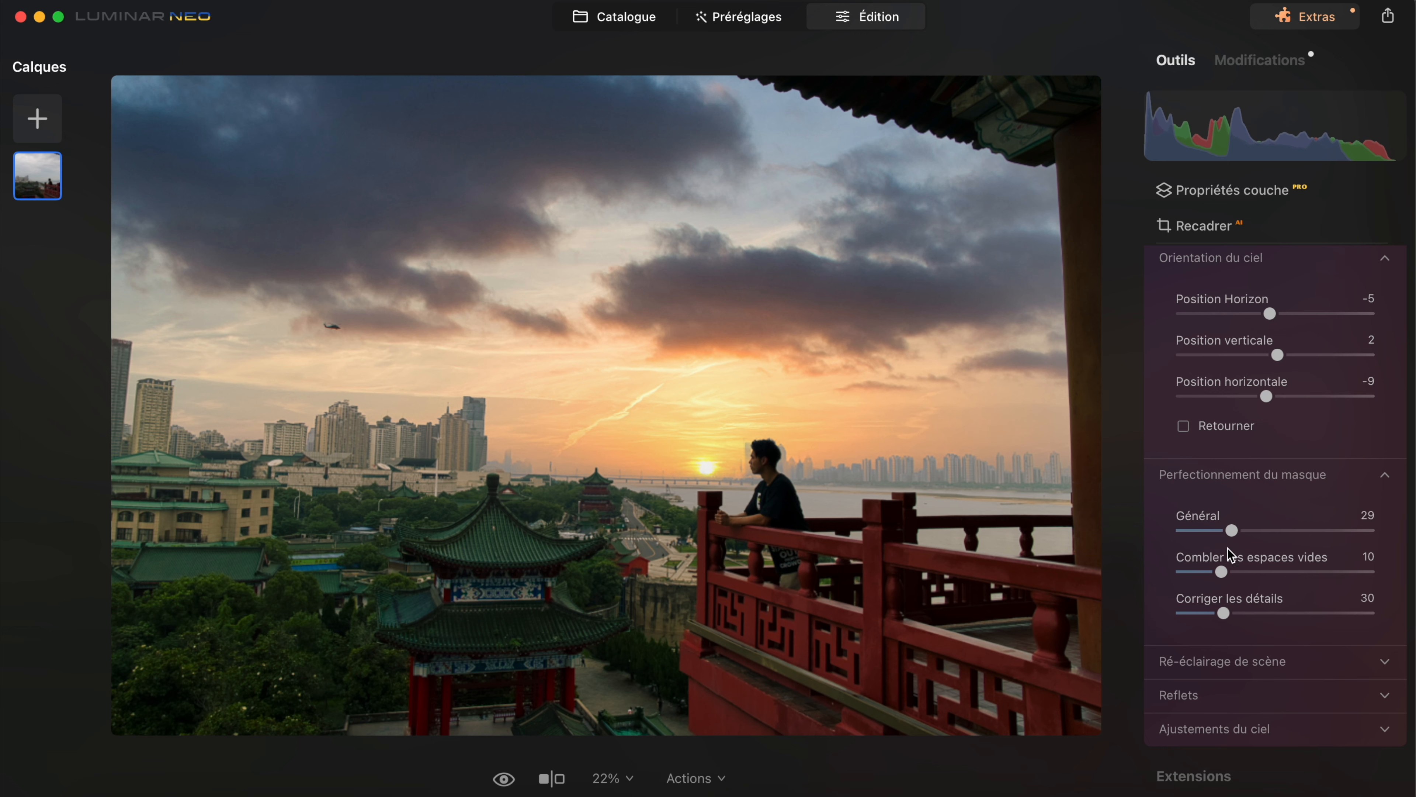
pyautogui.scroll(5, 908, 478)
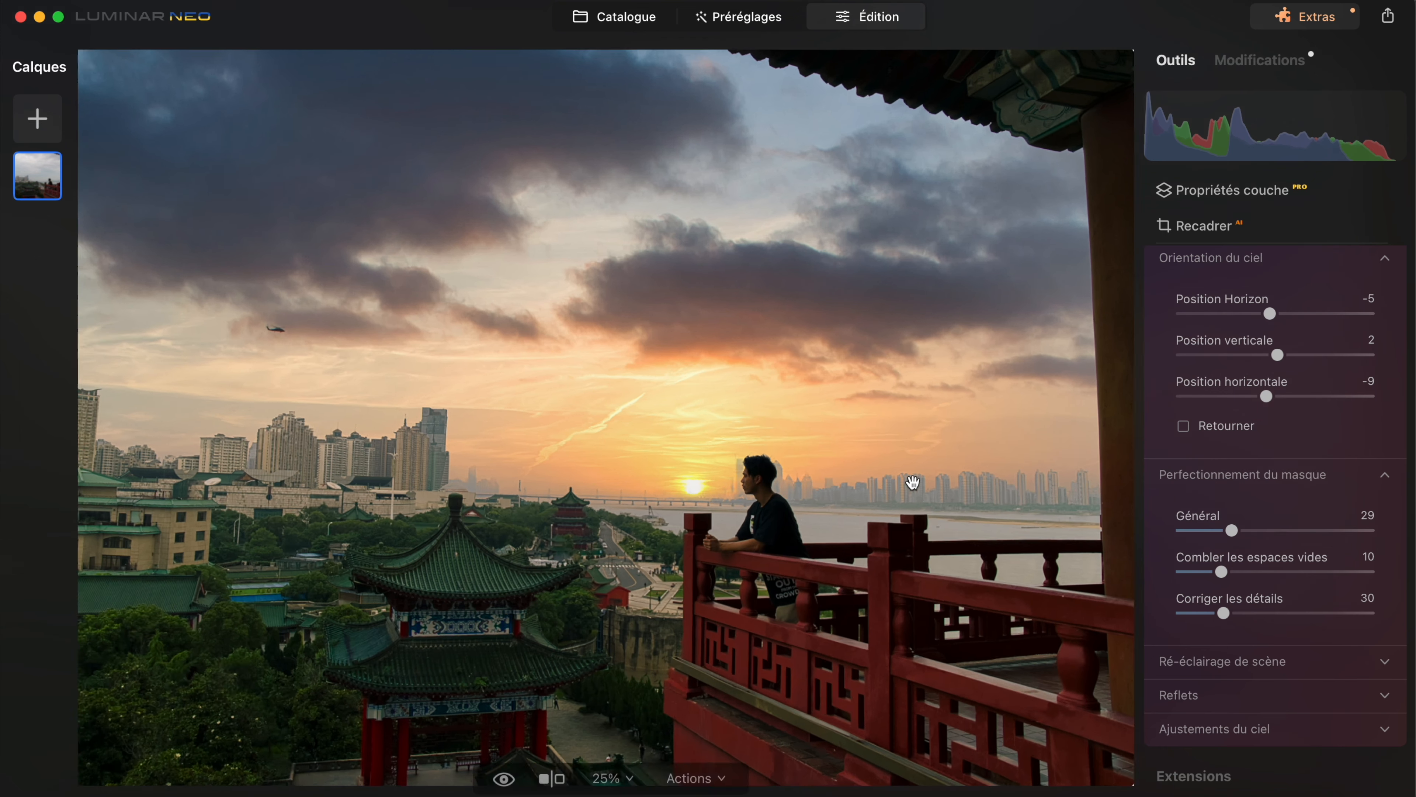
pyautogui.moveTo(909, 479); pyautogui.dragTo(697, 481)
pyautogui.moveTo(1232, 531); pyautogui.dragTo(1256, 558)
pyautogui.moveTo(1293, 557)
pyautogui.mouseDown()
pyautogui.moveTo(1360, 563)
pyautogui.moveTo(1293, 550)
pyautogui.moveTo(1313, 560)
pyautogui.mouseUp()
# Set the sky mask's Combler les espaces vides to 36 to clean up the halo around the man
pyautogui.moveTo(1287, 571)
pyautogui.mouseDown()
pyautogui.moveTo(1241, 570)
pyautogui.moveTo(1298, 572)
pyautogui.mouseUp()
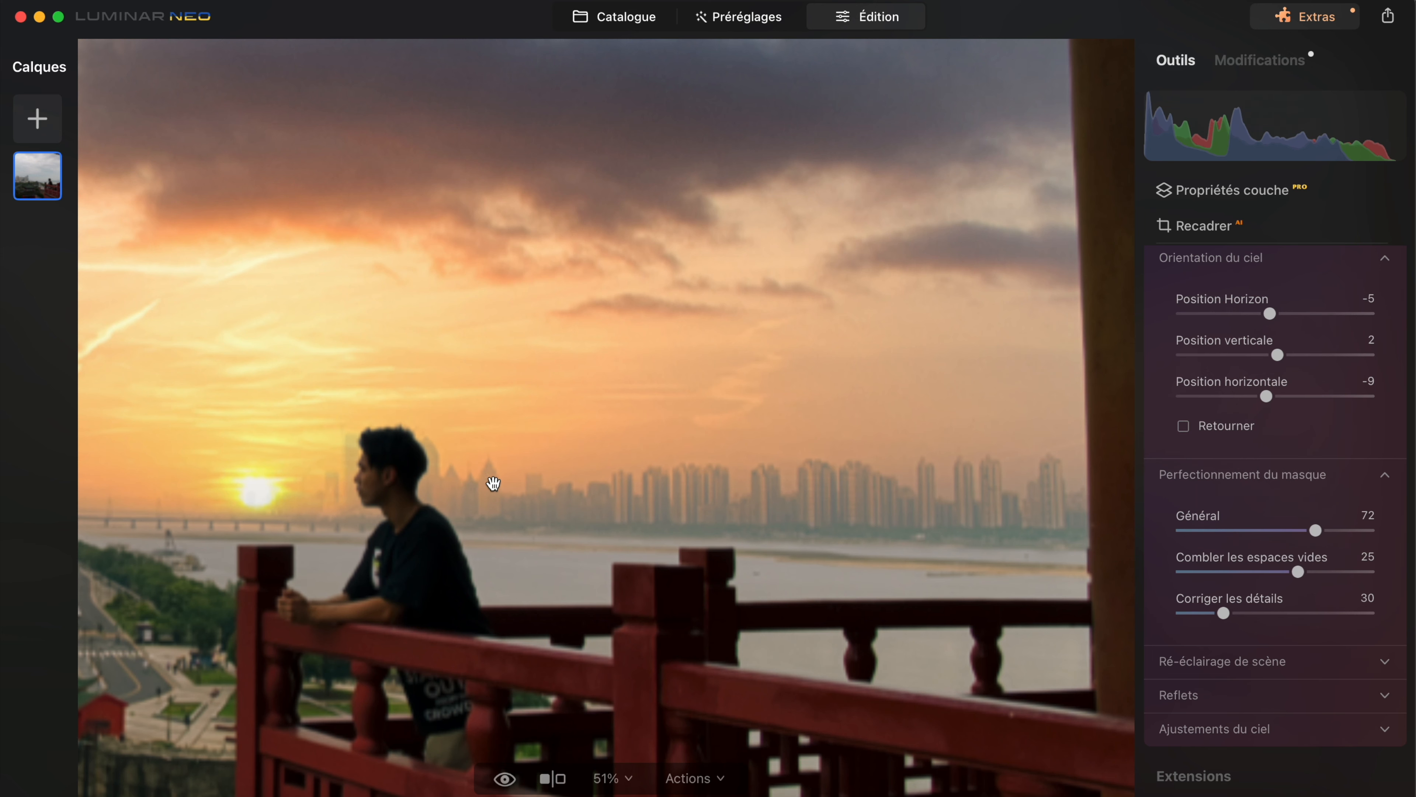
pyautogui.moveTo(1300, 572); pyautogui.dragTo(1367, 572)
pyautogui.moveTo(1367, 572); pyautogui.dragTo(1201, 571)
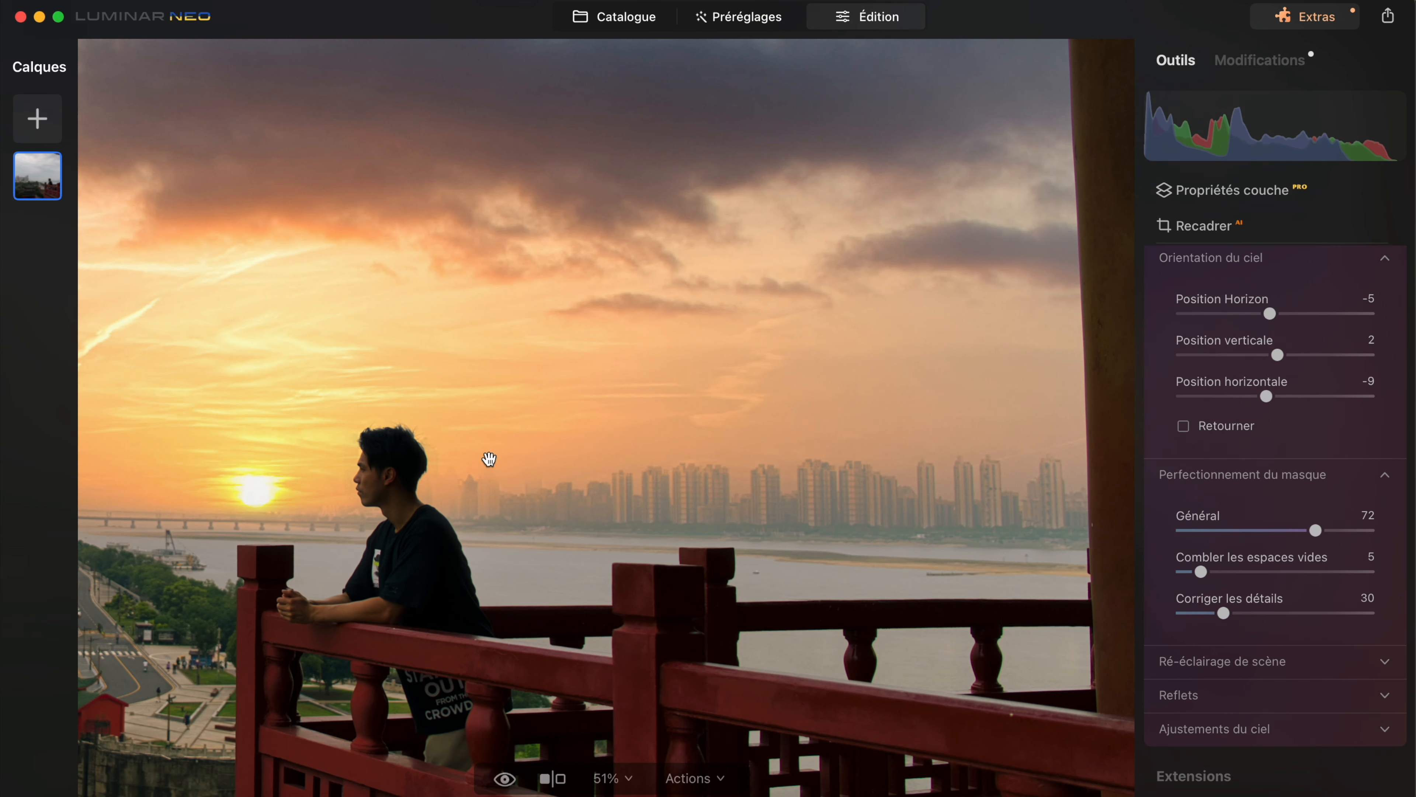
pyautogui.moveTo(1200, 572); pyautogui.dragTo(1349, 571)
pyautogui.scroll(-5, 742, 306)
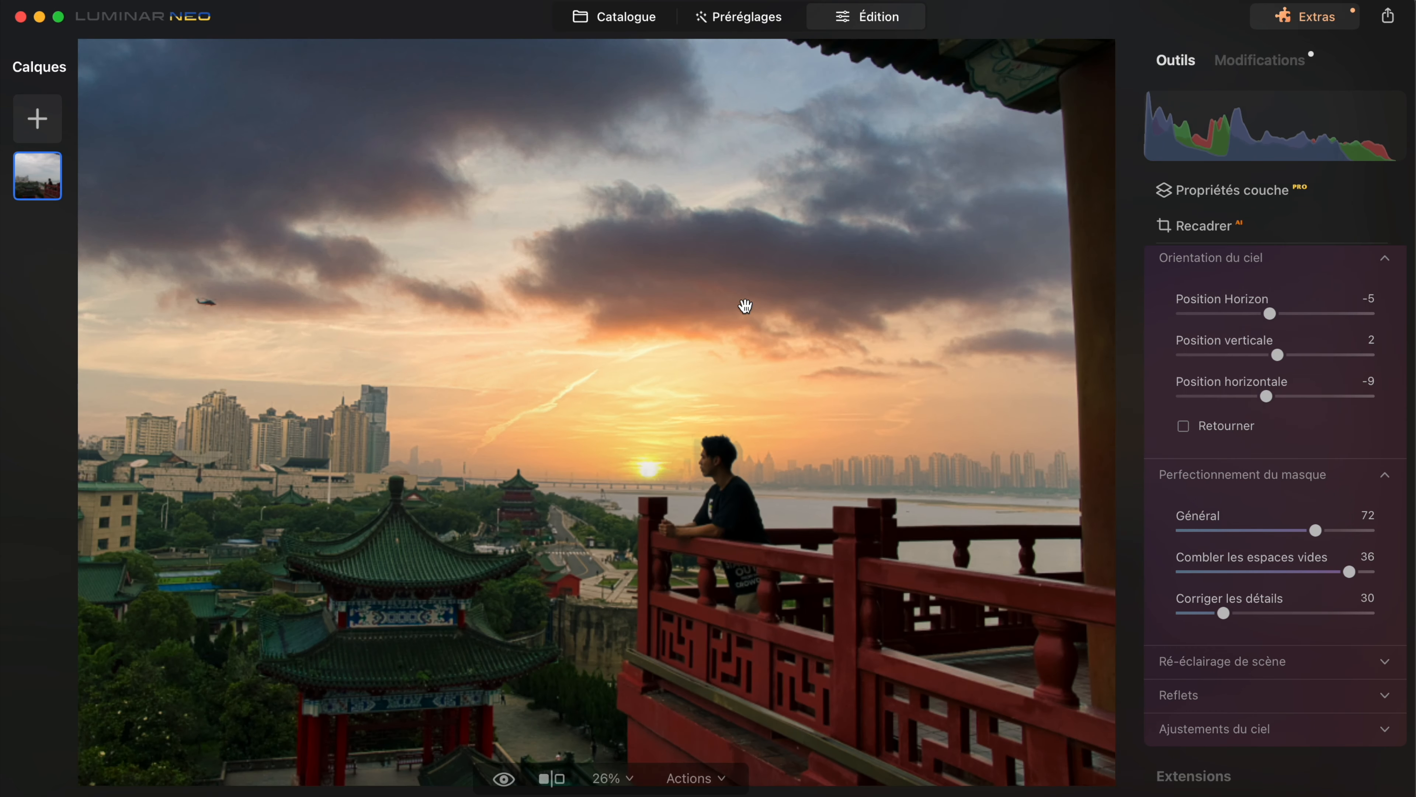
# Relight the scene to match the sunset with Intensité du ré-éclairage 100 and Saturation du ré-éclairage 59
pyautogui.click(1227, 661)
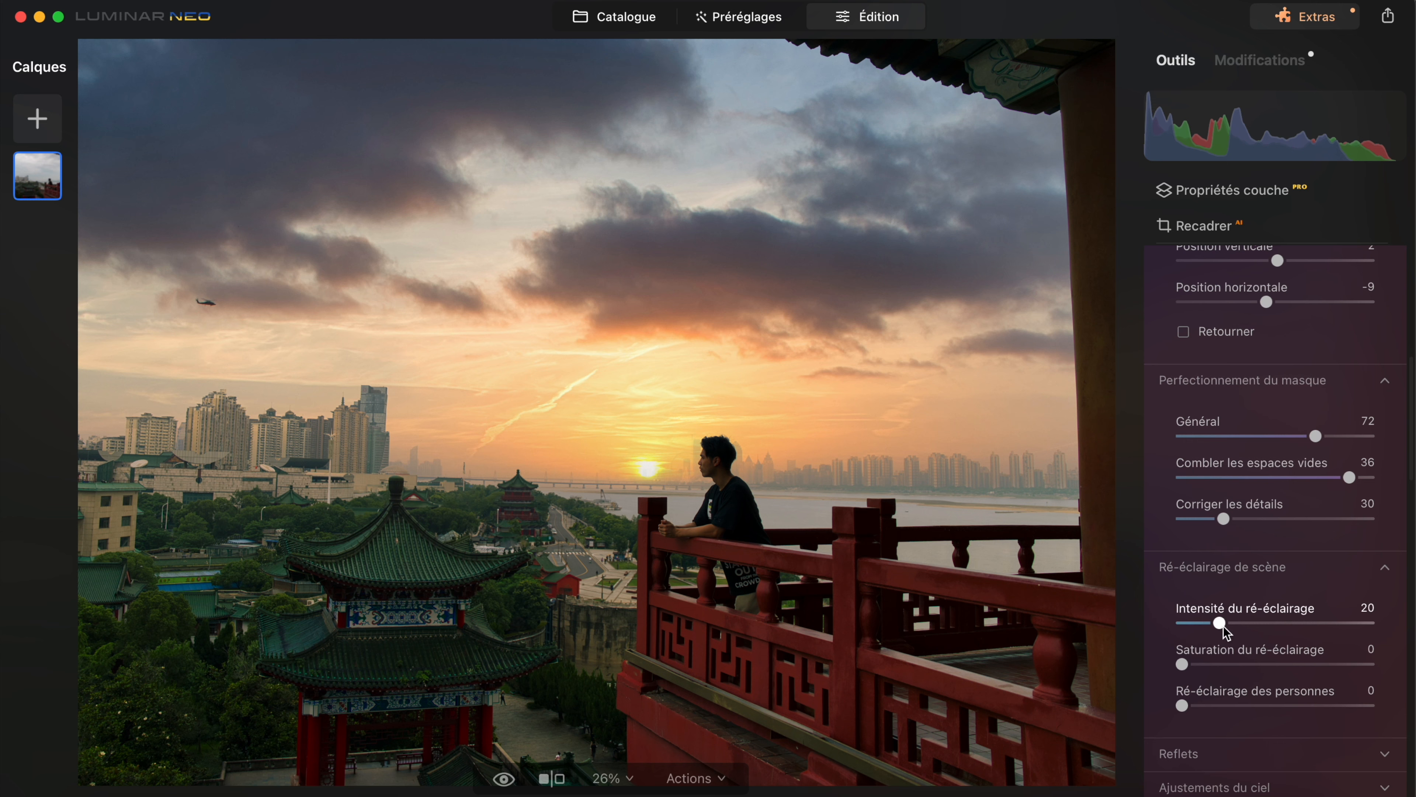
pyautogui.moveTo(1222, 626); pyautogui.dragTo(1361, 623)
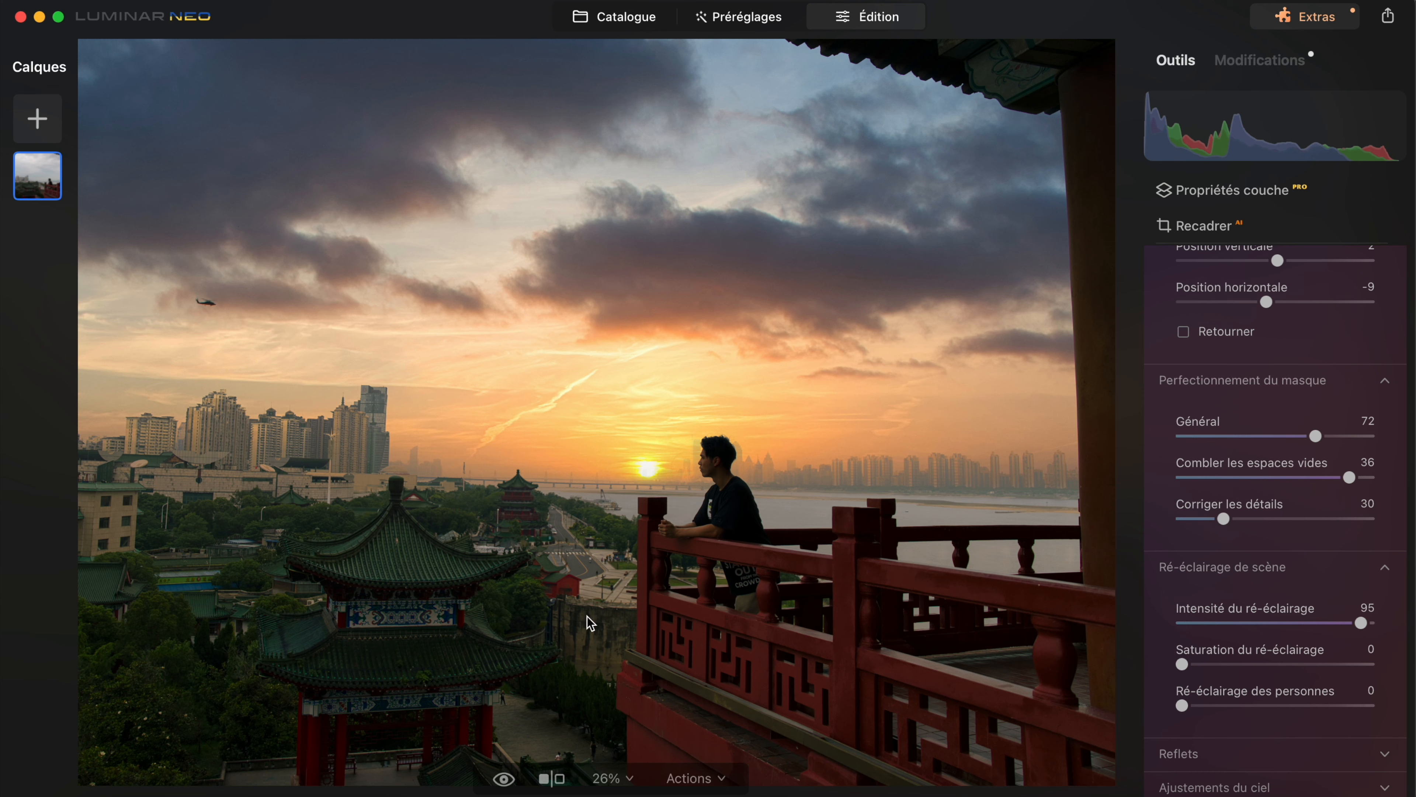
pyautogui.moveTo(1361, 623); pyautogui.dragTo(1394, 647)
pyautogui.moveTo(1181, 665); pyautogui.dragTo(1295, 676)
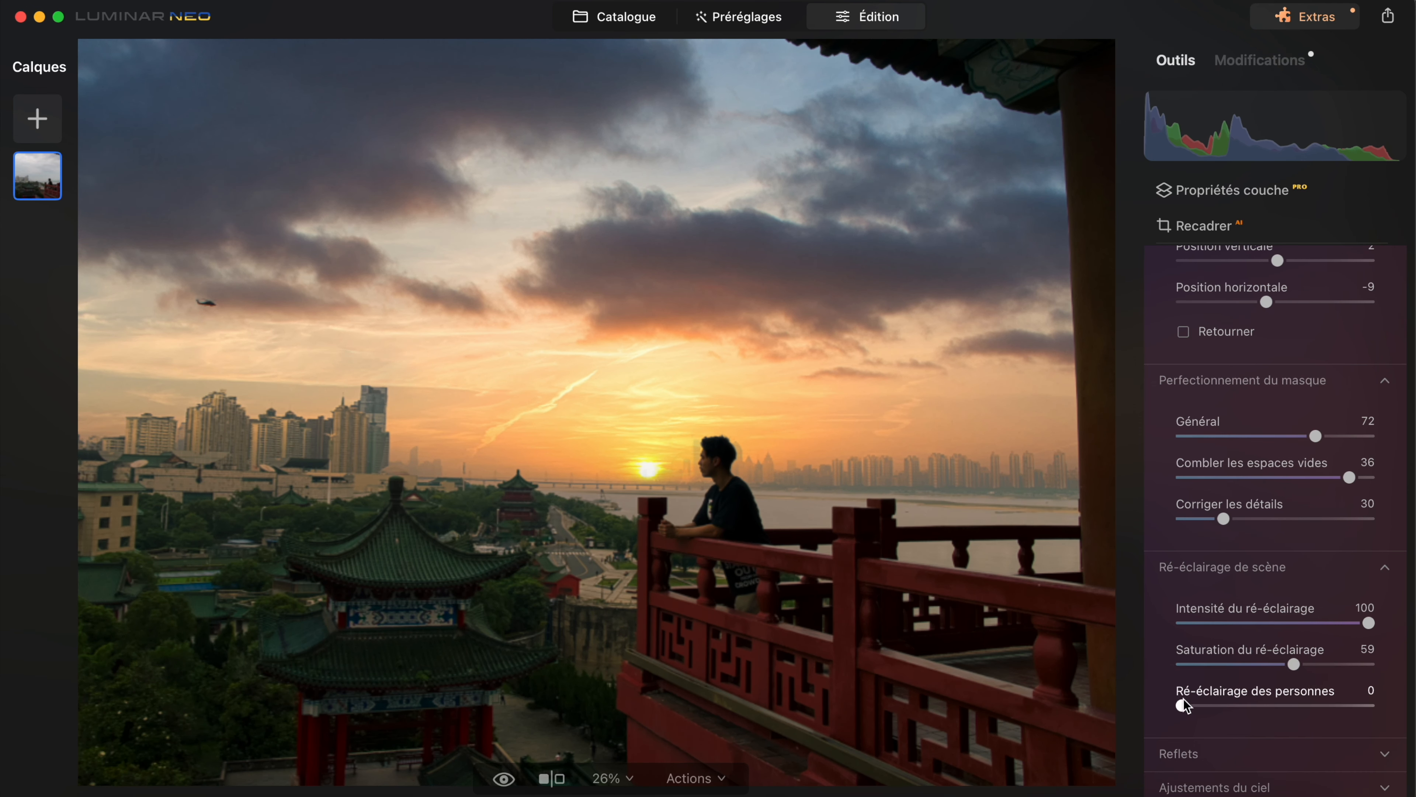
pyautogui.click(1198, 753)
pyautogui.scroll(-4, 1277, 579)
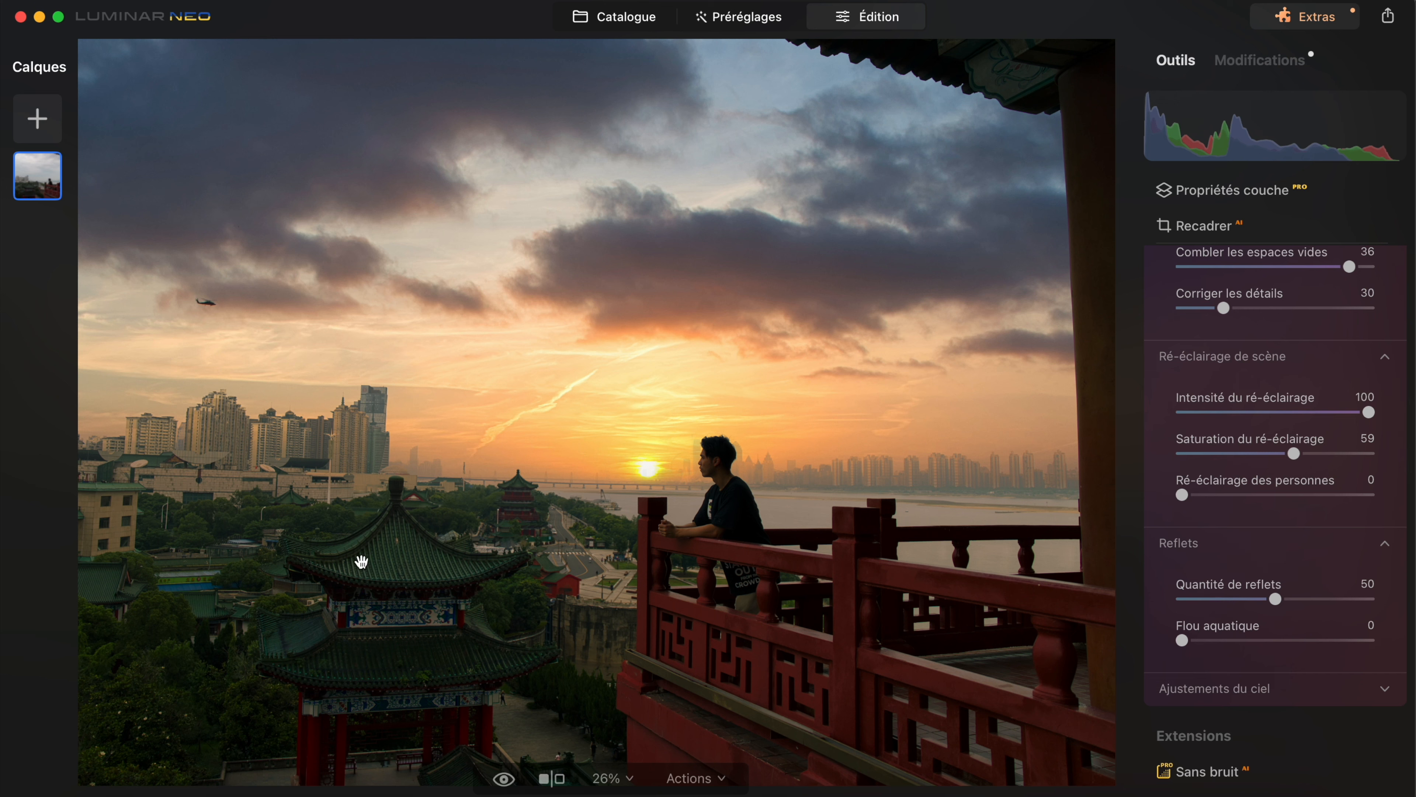
pyautogui.click(1385, 543)
pyautogui.scroll(4, 1350, 558)
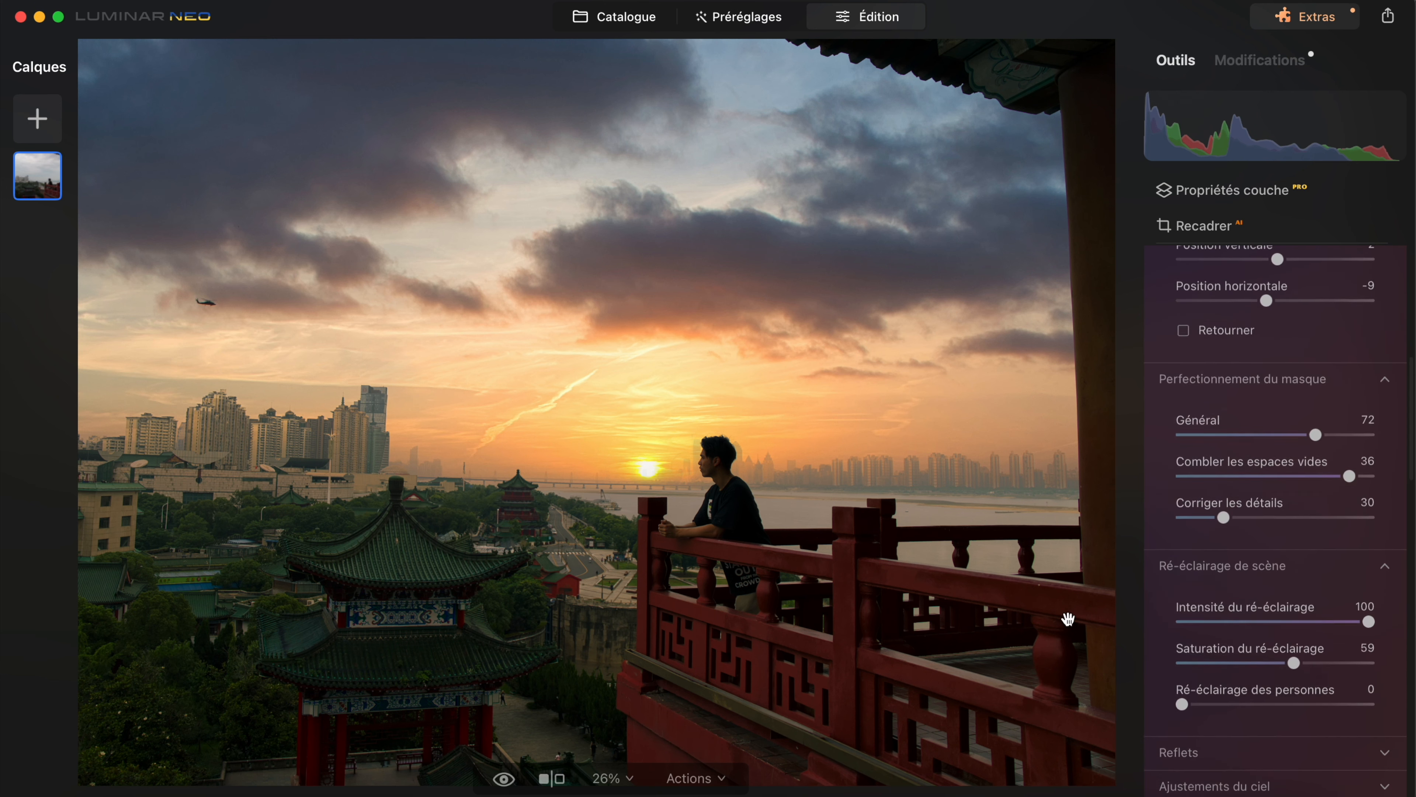
# Set the replaced sky's Chaleur to 22 and its Brume atmosphérique to 0
pyautogui.scroll(-3, 1274, 648)
pyautogui.click(1255, 659)
pyautogui.scroll(-1, 1255, 669)
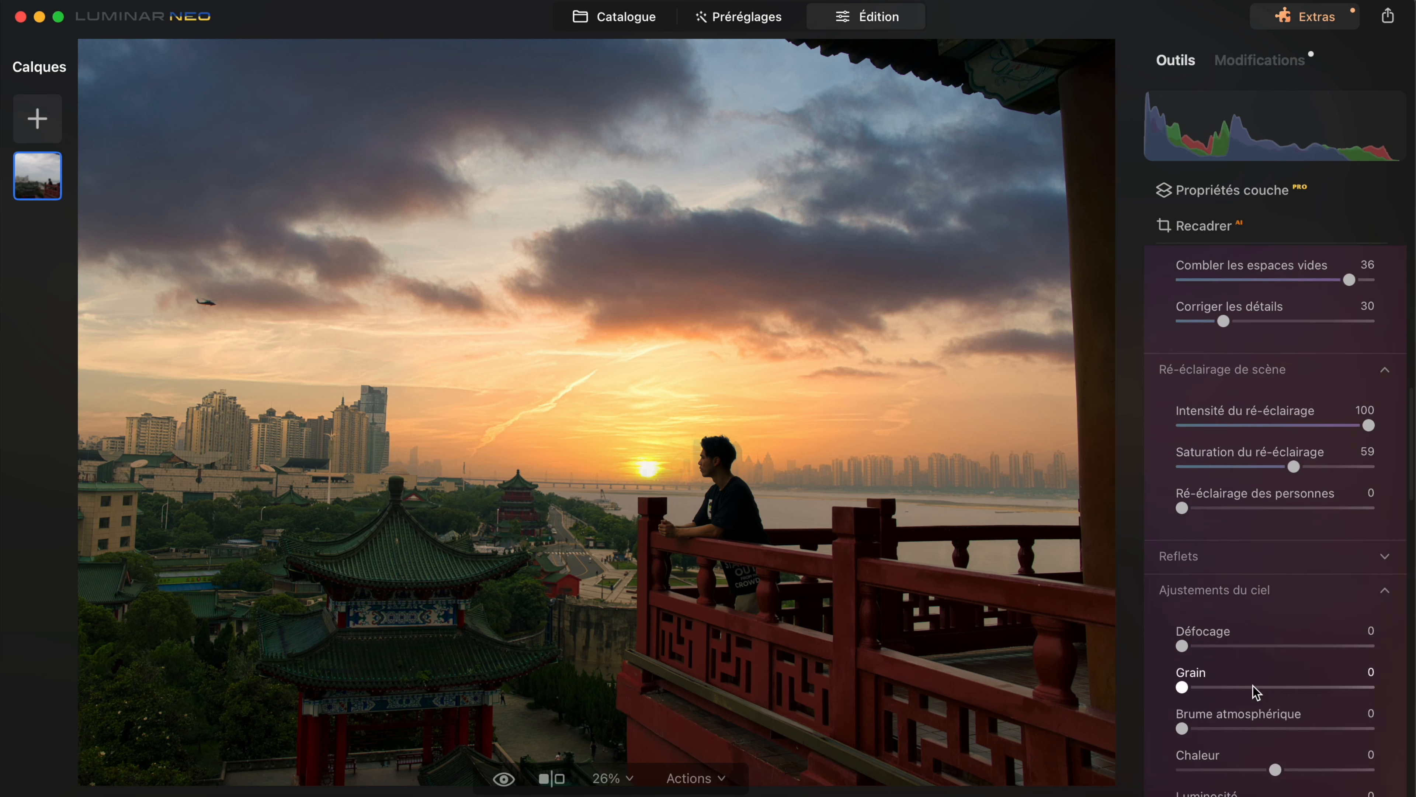
pyautogui.scroll(-1, 1256, 692)
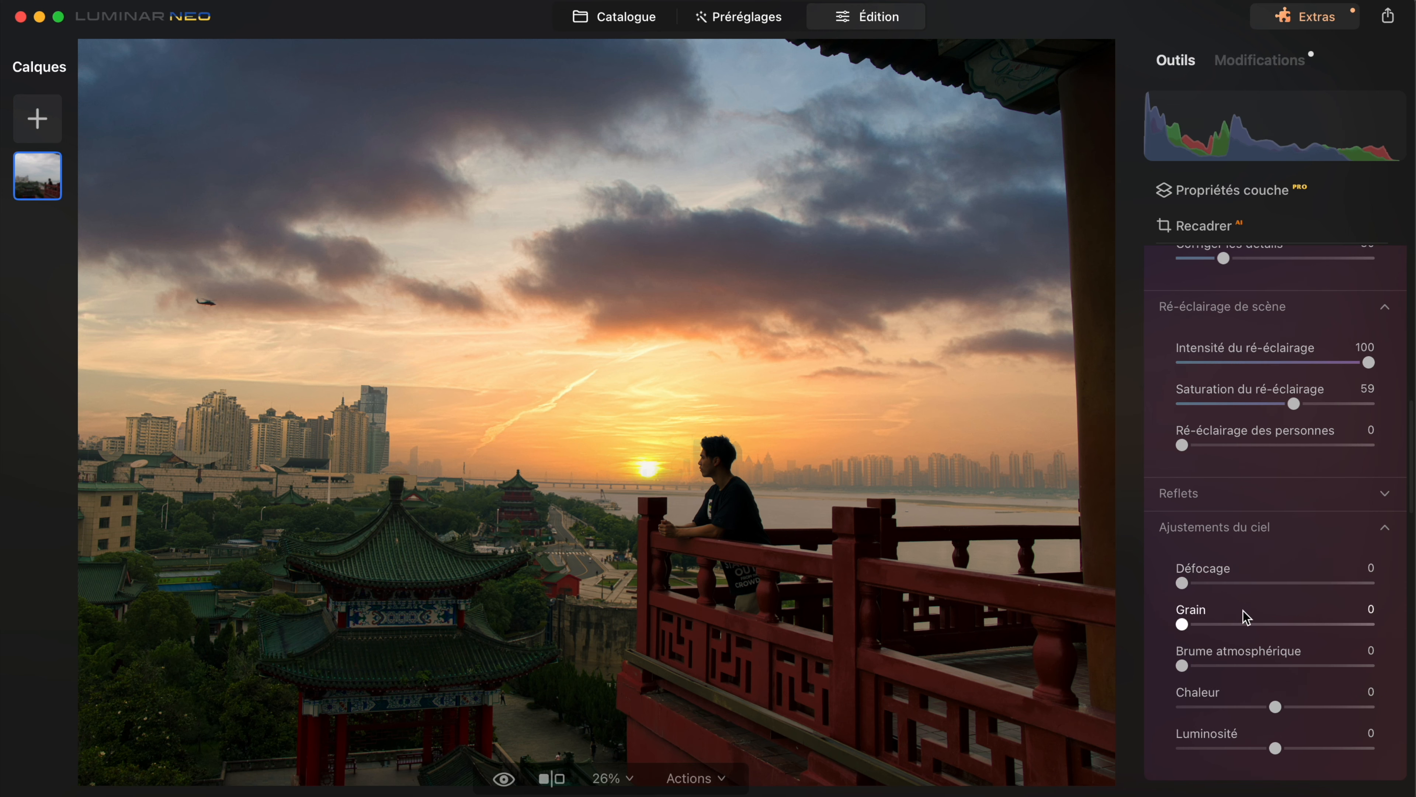
pyautogui.moveTo(1276, 706)
pyautogui.mouseDown()
pyautogui.moveTo(1216, 708)
pyautogui.moveTo(1297, 709)
pyautogui.mouseUp()
pyautogui.moveTo(1182, 666); pyautogui.dragTo(1151, 670)
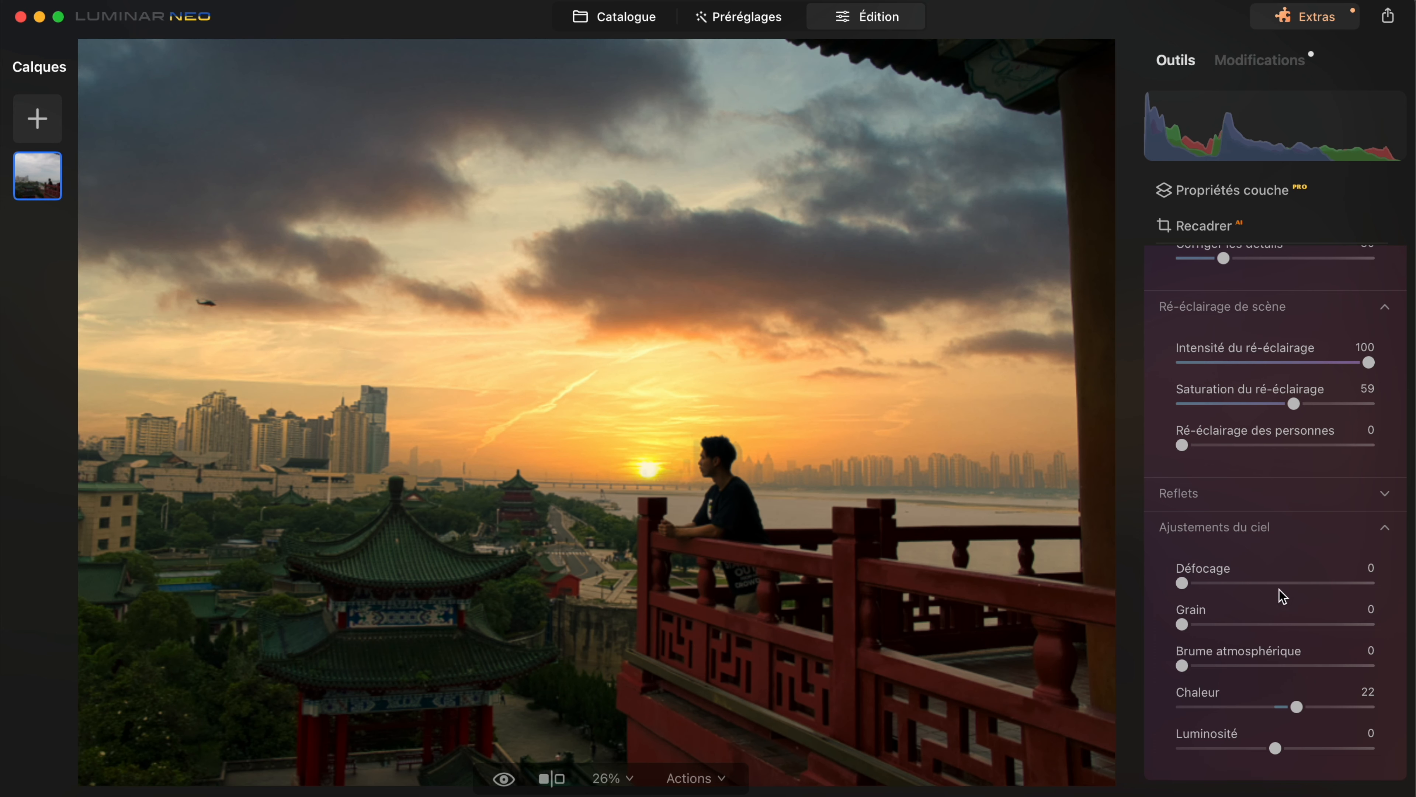
# Mask the Développement adjustments with an inverted radial gradient placed around the man on the balcony
pyautogui.scroll(10, 1283, 596)
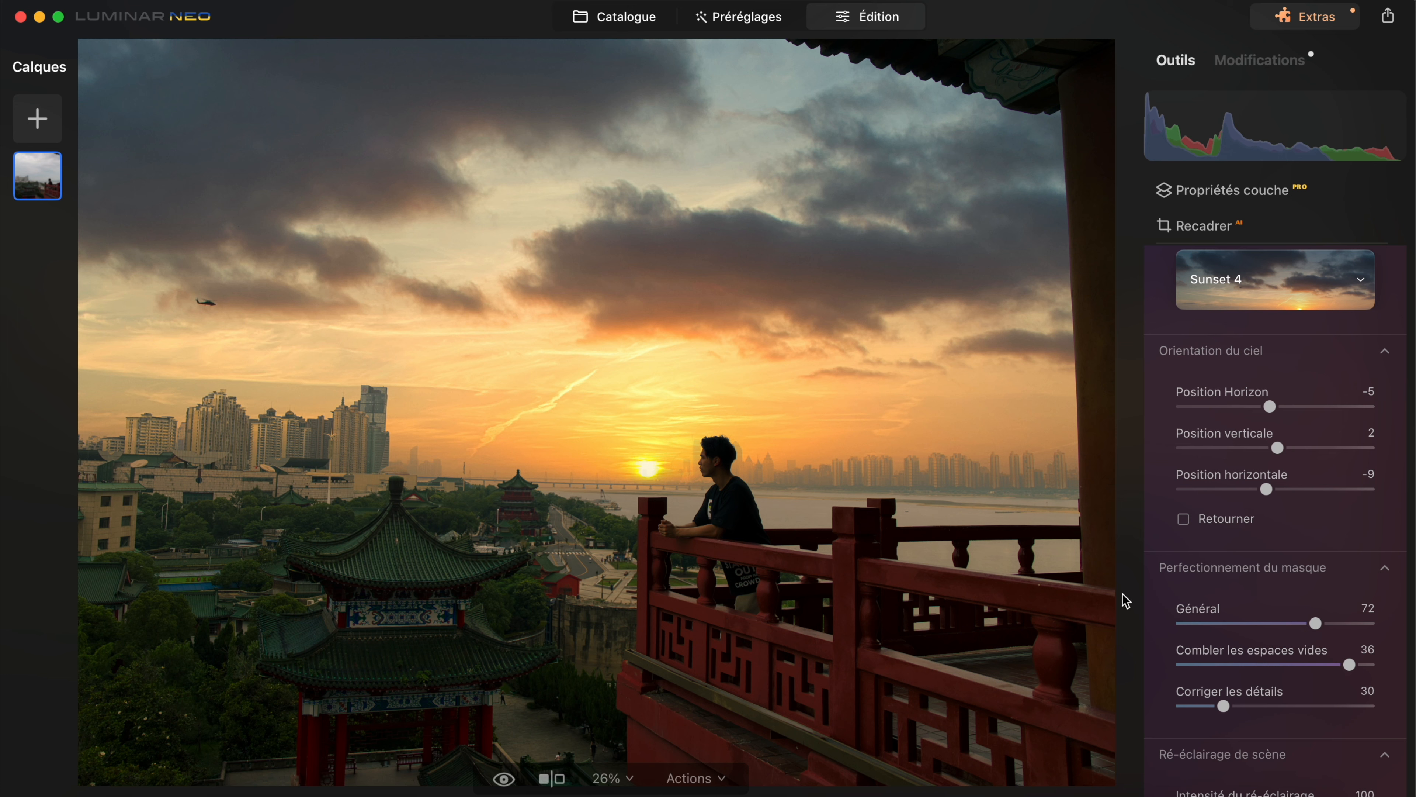
pyautogui.scroll(7, 1327, 533)
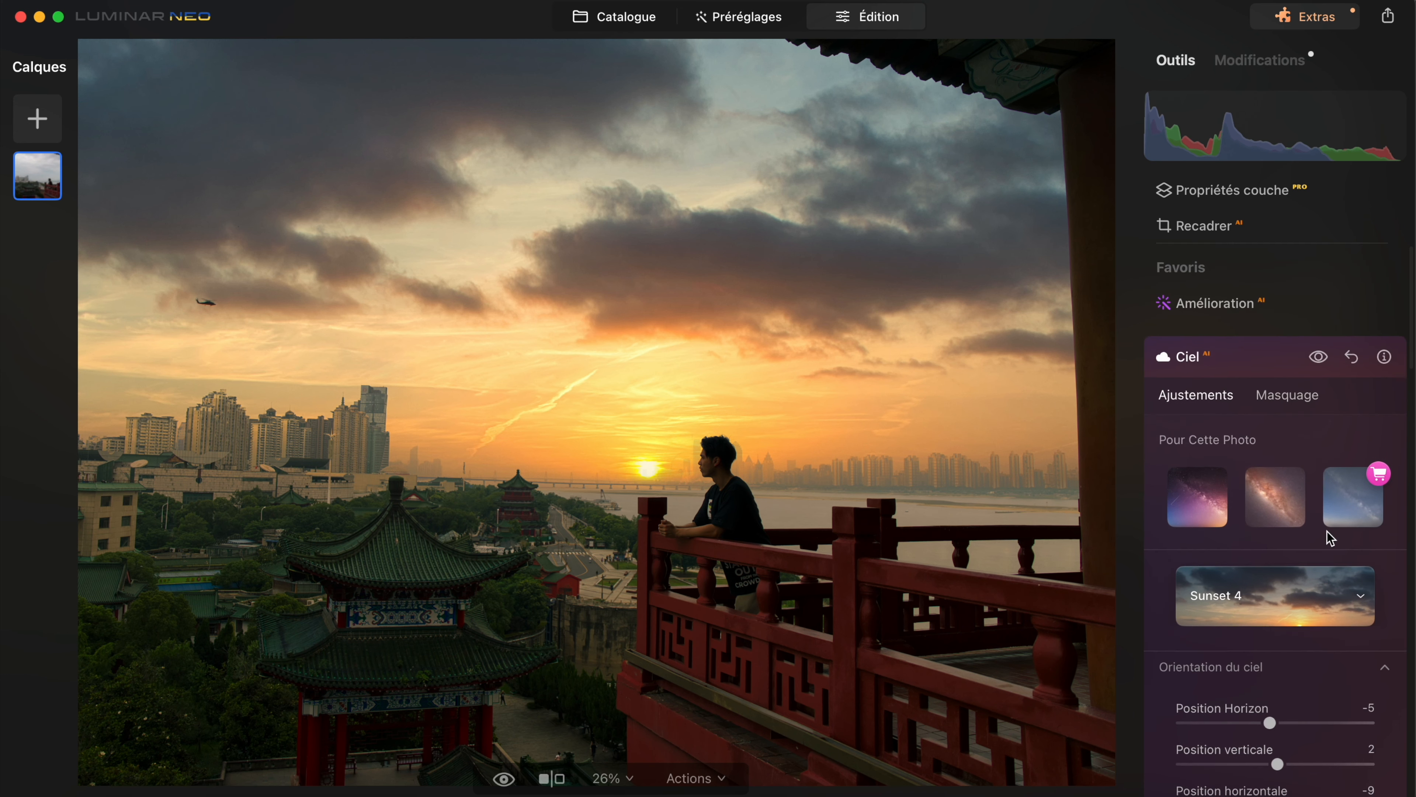
pyautogui.click(1245, 360)
pyautogui.click(1218, 574)
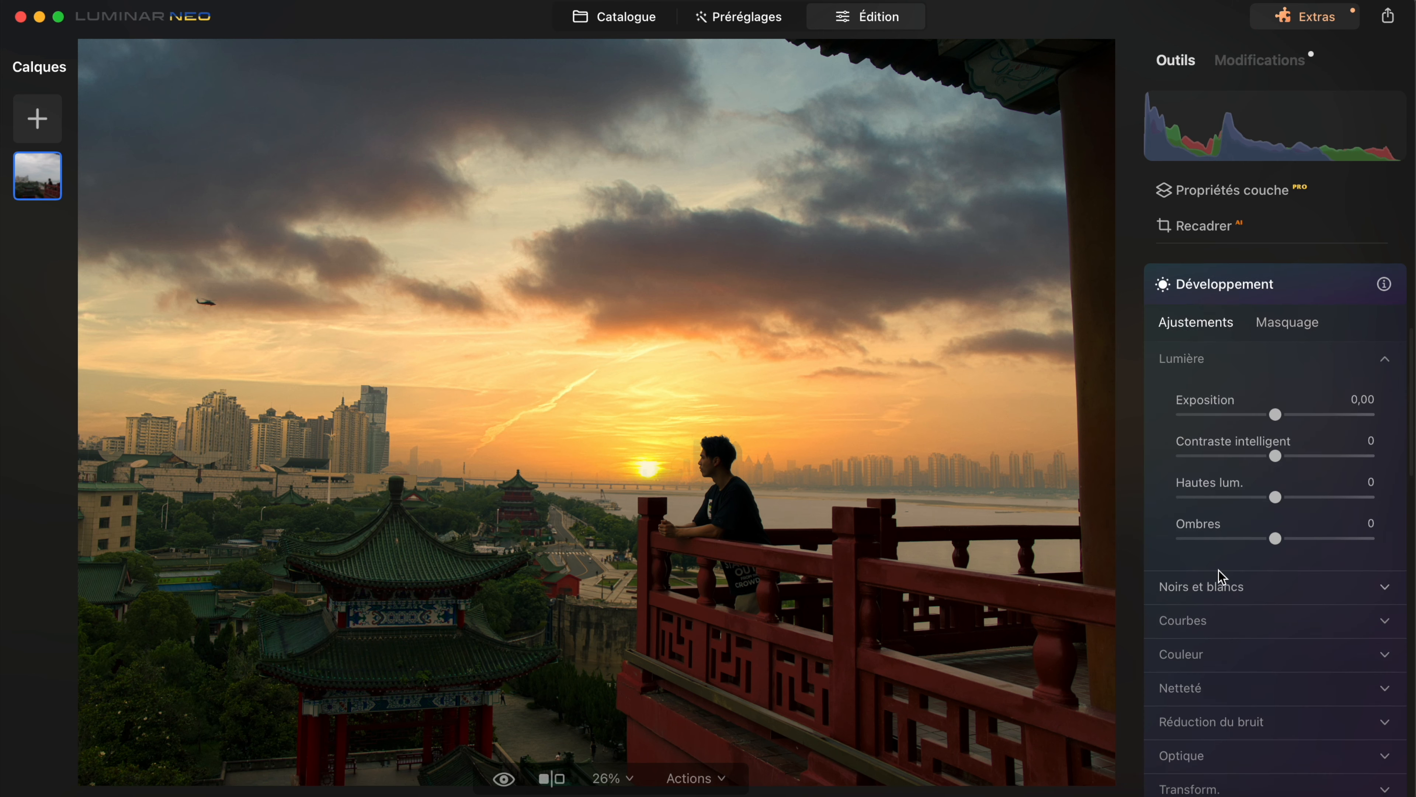
pyautogui.click(1292, 314)
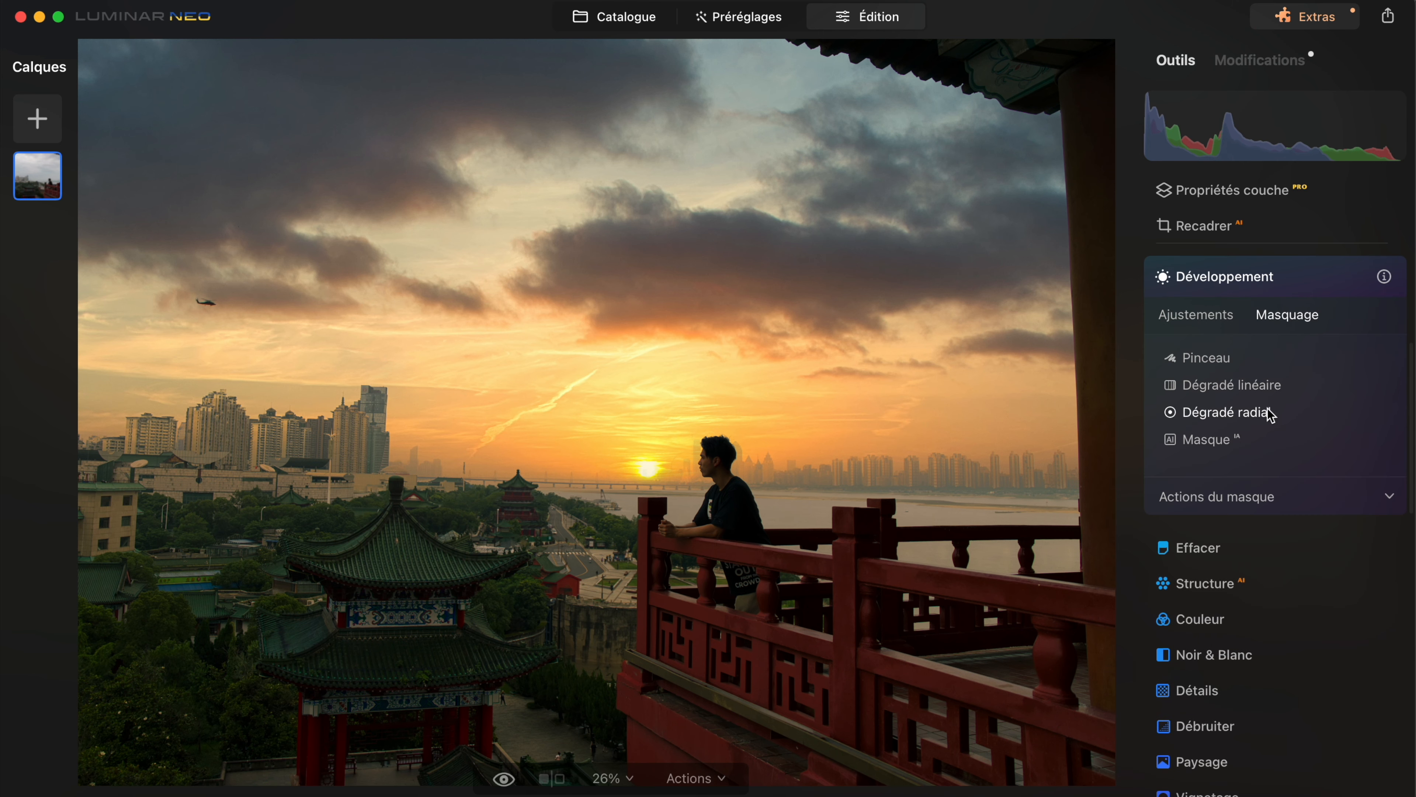
pyautogui.click(1228, 414)
pyautogui.moveTo(769, 513); pyautogui.dragTo(786, 531)
pyautogui.click(1283, 386)
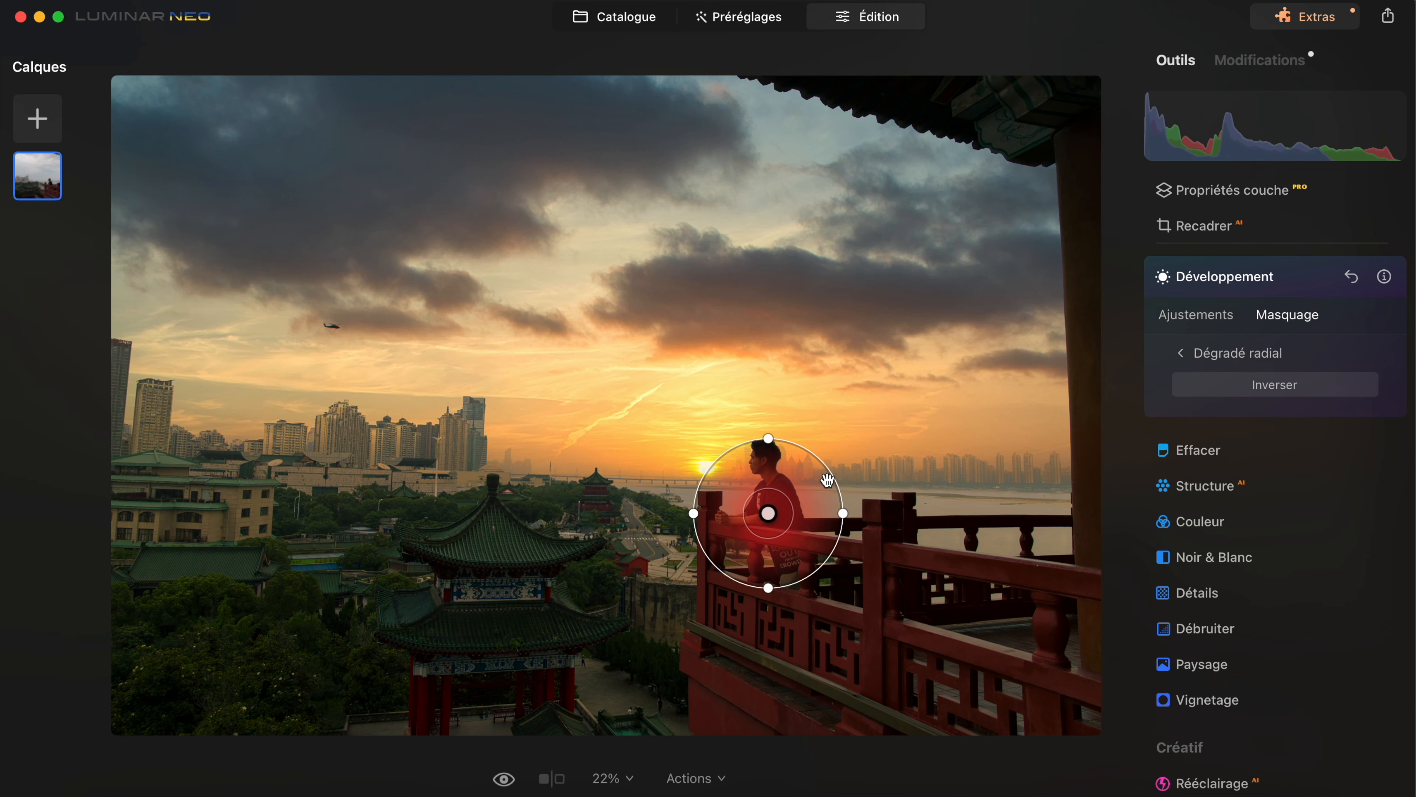
# Brighten the masked area around the man with Exposition 0,55 and compare it with the unadjusted version
pyautogui.click(1181, 316)
pyautogui.moveTo(1275, 414); pyautogui.dragTo(1286, 411)
pyautogui.click(1321, 283)
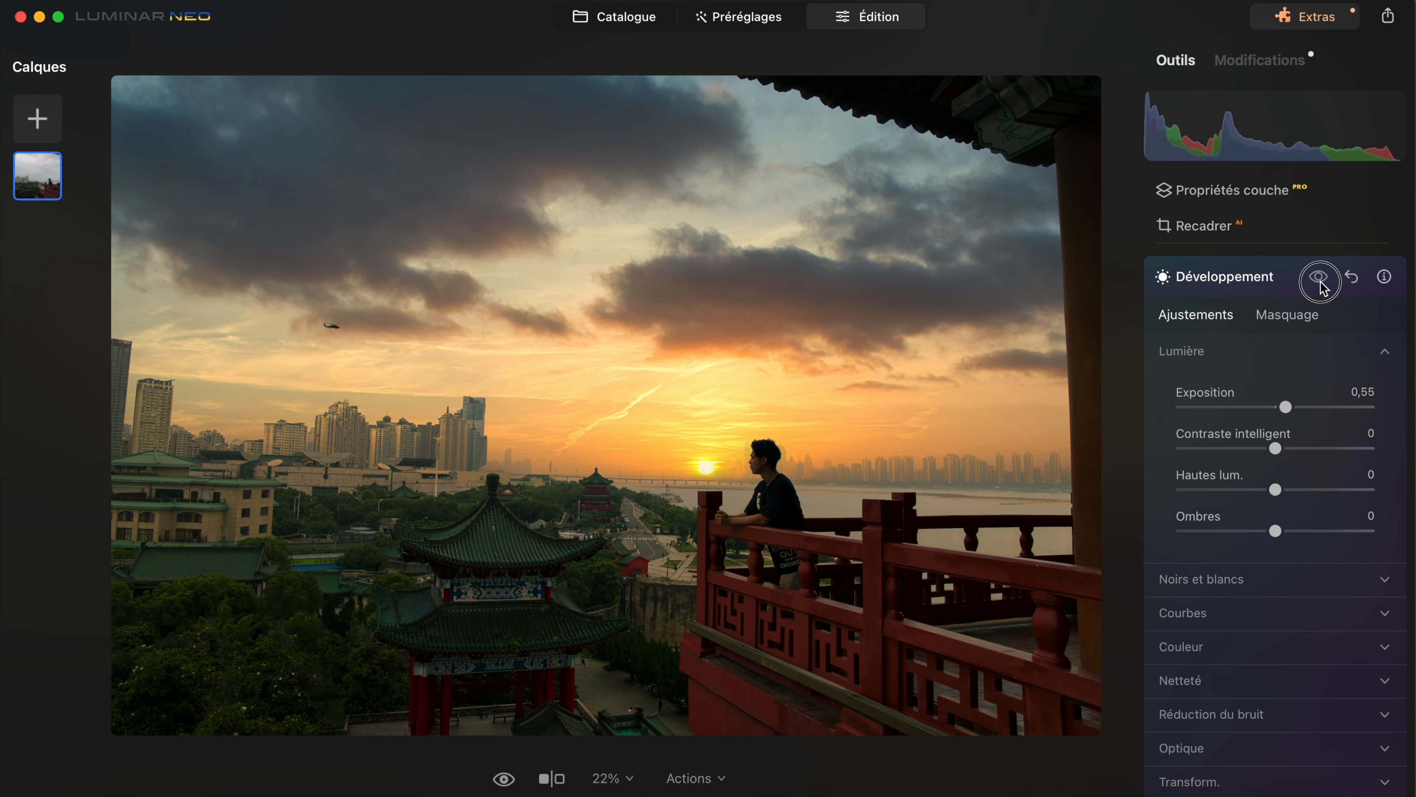
# Remove the helicopter from the sky with the Effacer tool, painting over it with a Taille 20 brush
pyautogui.click(336, 329)
pyautogui.click(334, 323)
pyautogui.click(334, 322)
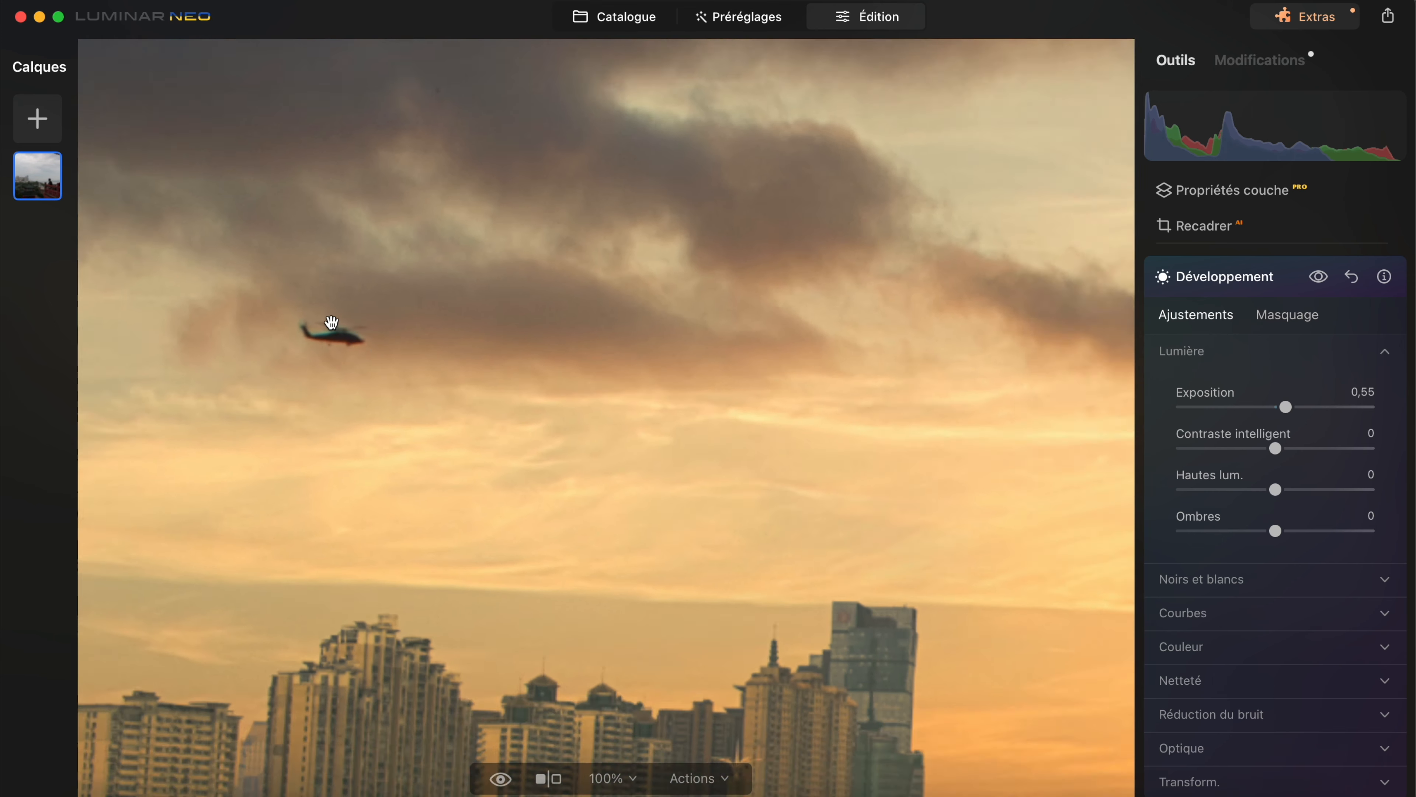
pyautogui.click(1263, 277)
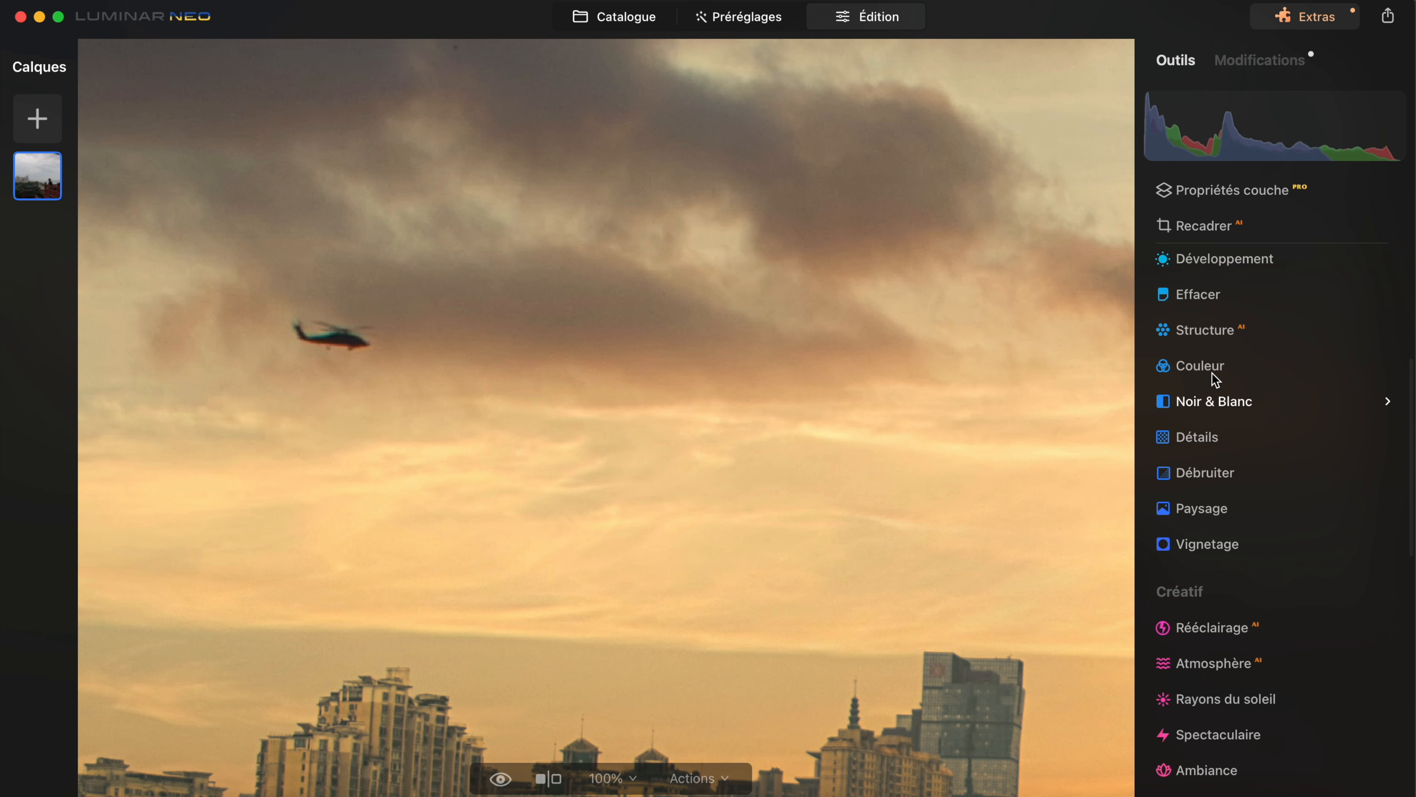
pyautogui.click(1196, 293)
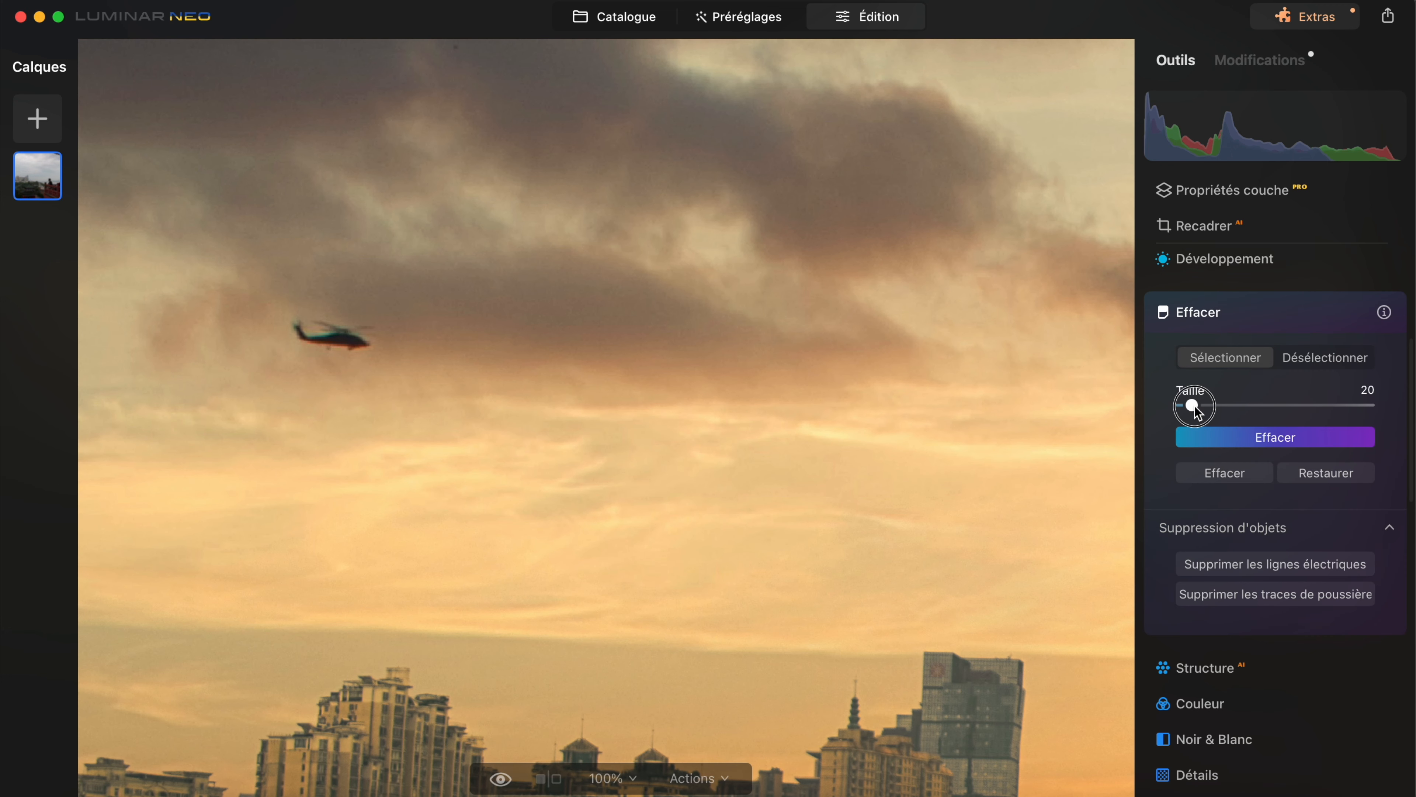
pyautogui.moveTo(294, 329)
pyautogui.mouseDown()
pyautogui.moveTo(374, 345)
pyautogui.moveTo(301, 328)
pyautogui.mouseUp()
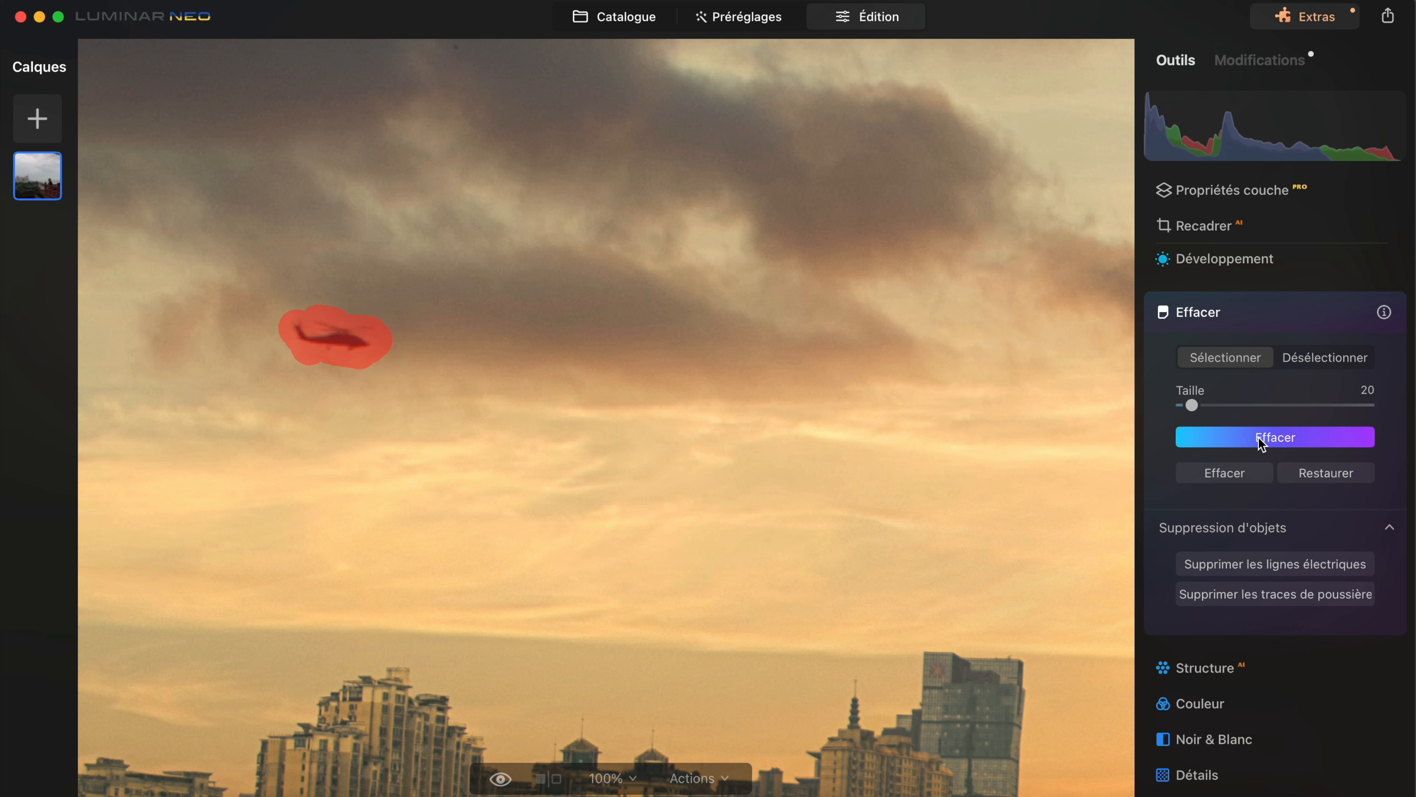
pyautogui.click(1262, 439)
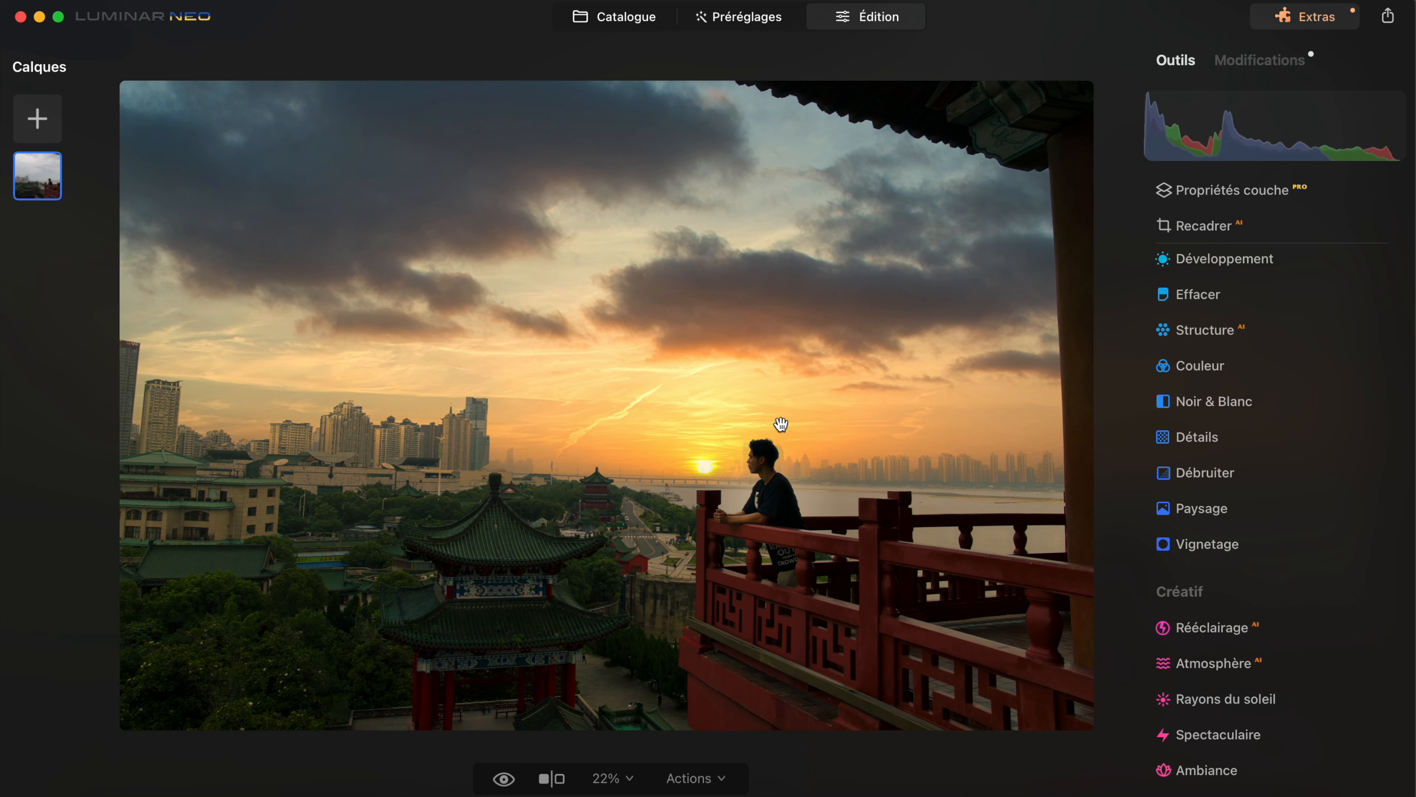
# Compare the edited photo with the original, first in full and then in a split Avant/Après view
pyautogui.click(505, 780)
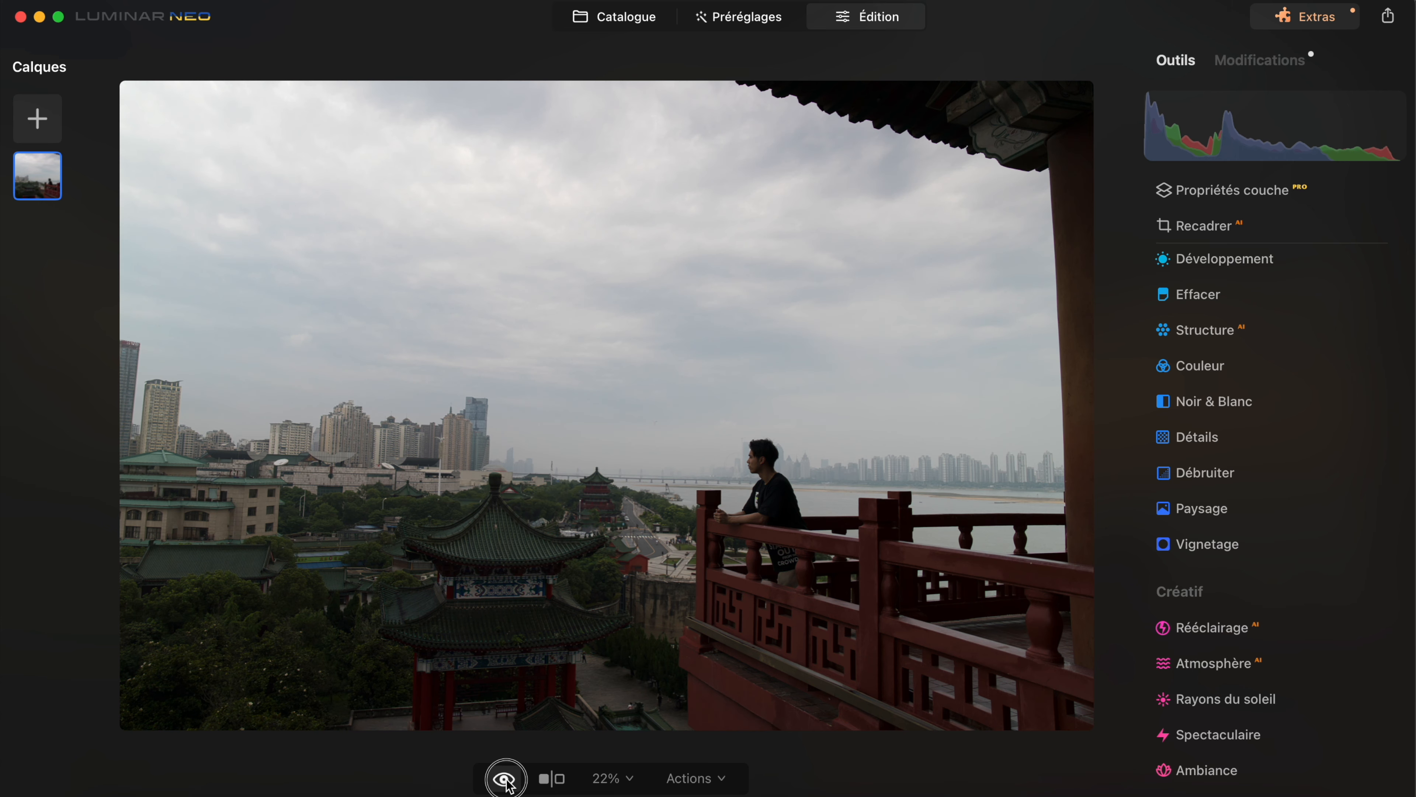
pyautogui.click(505, 780)
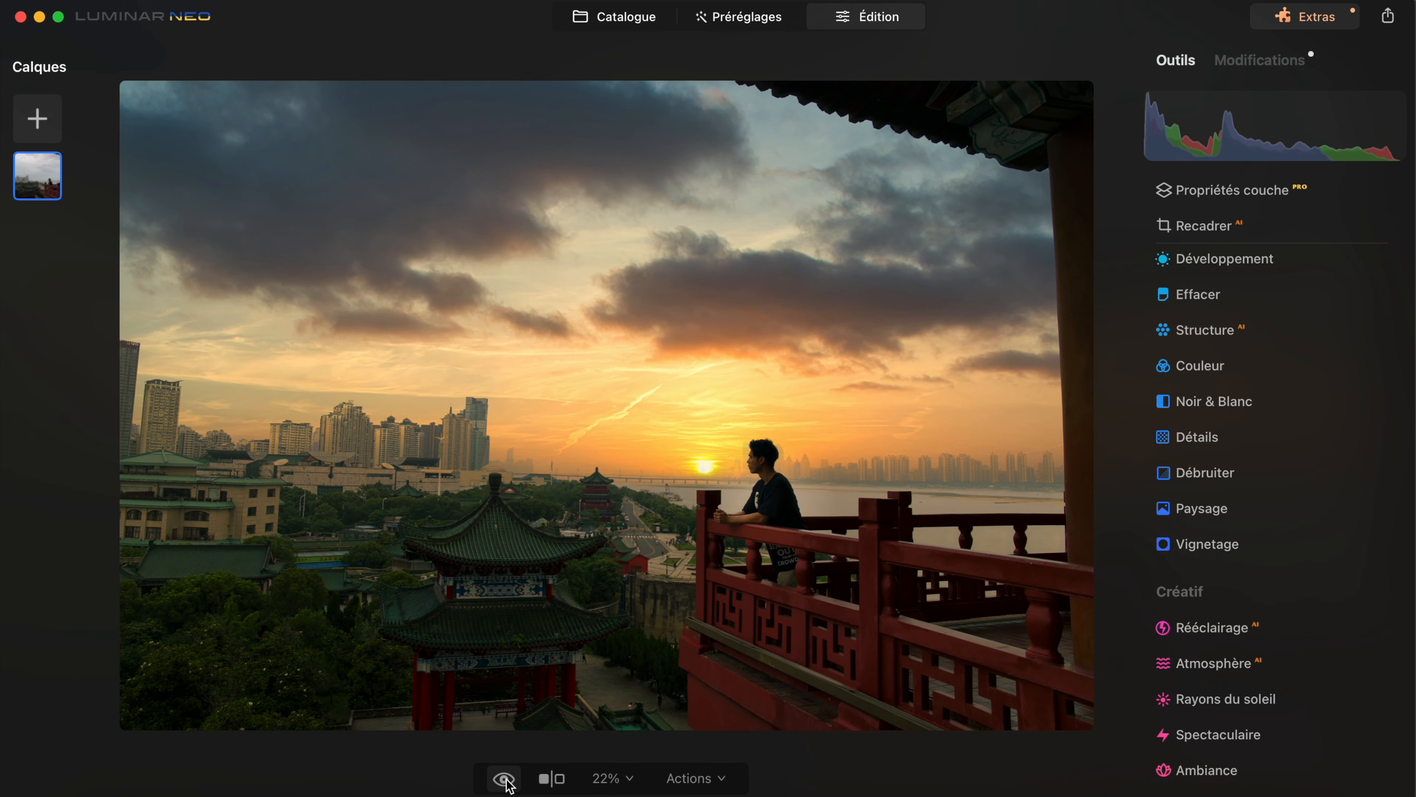
pyautogui.click(553, 779)
pyautogui.moveTo(628, 423); pyautogui.dragTo(623, 504)
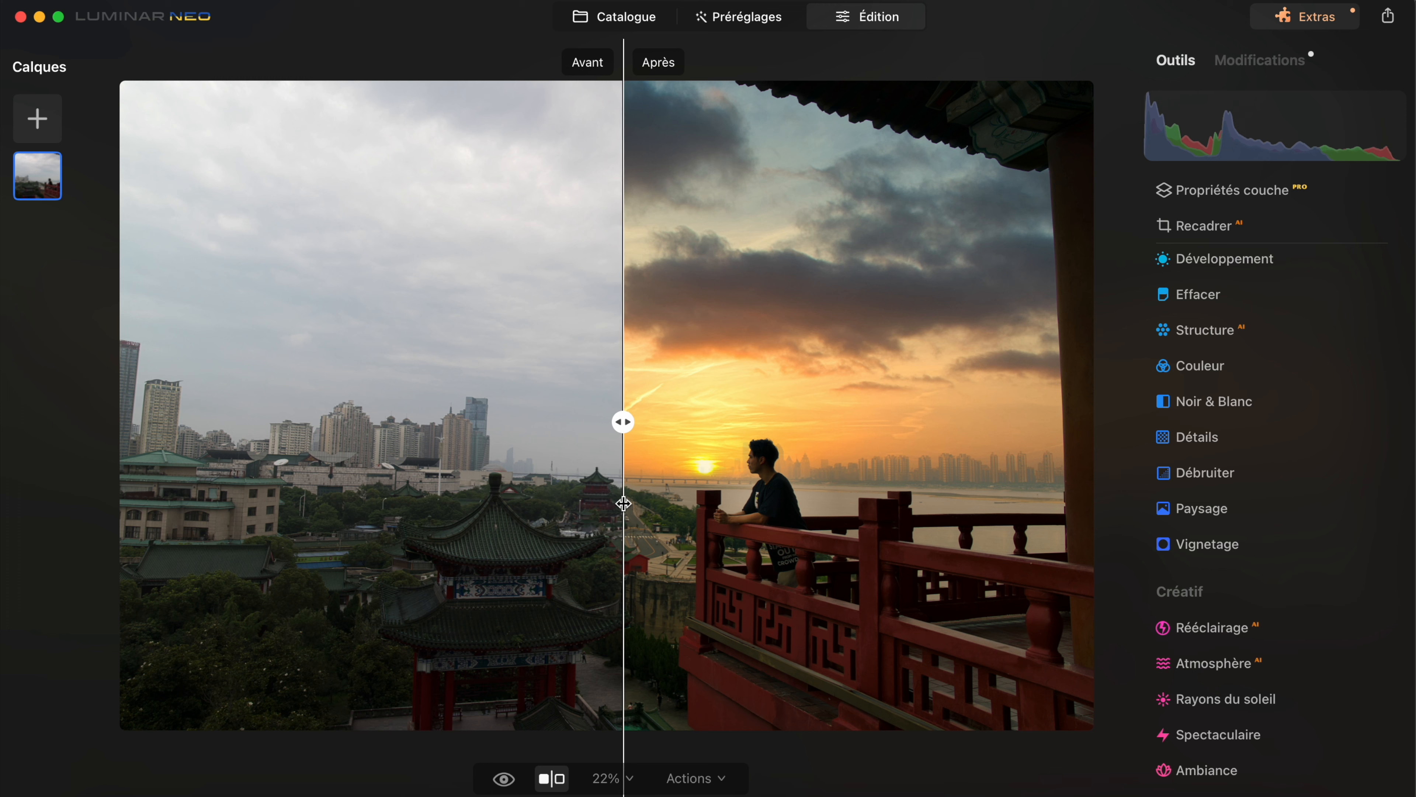